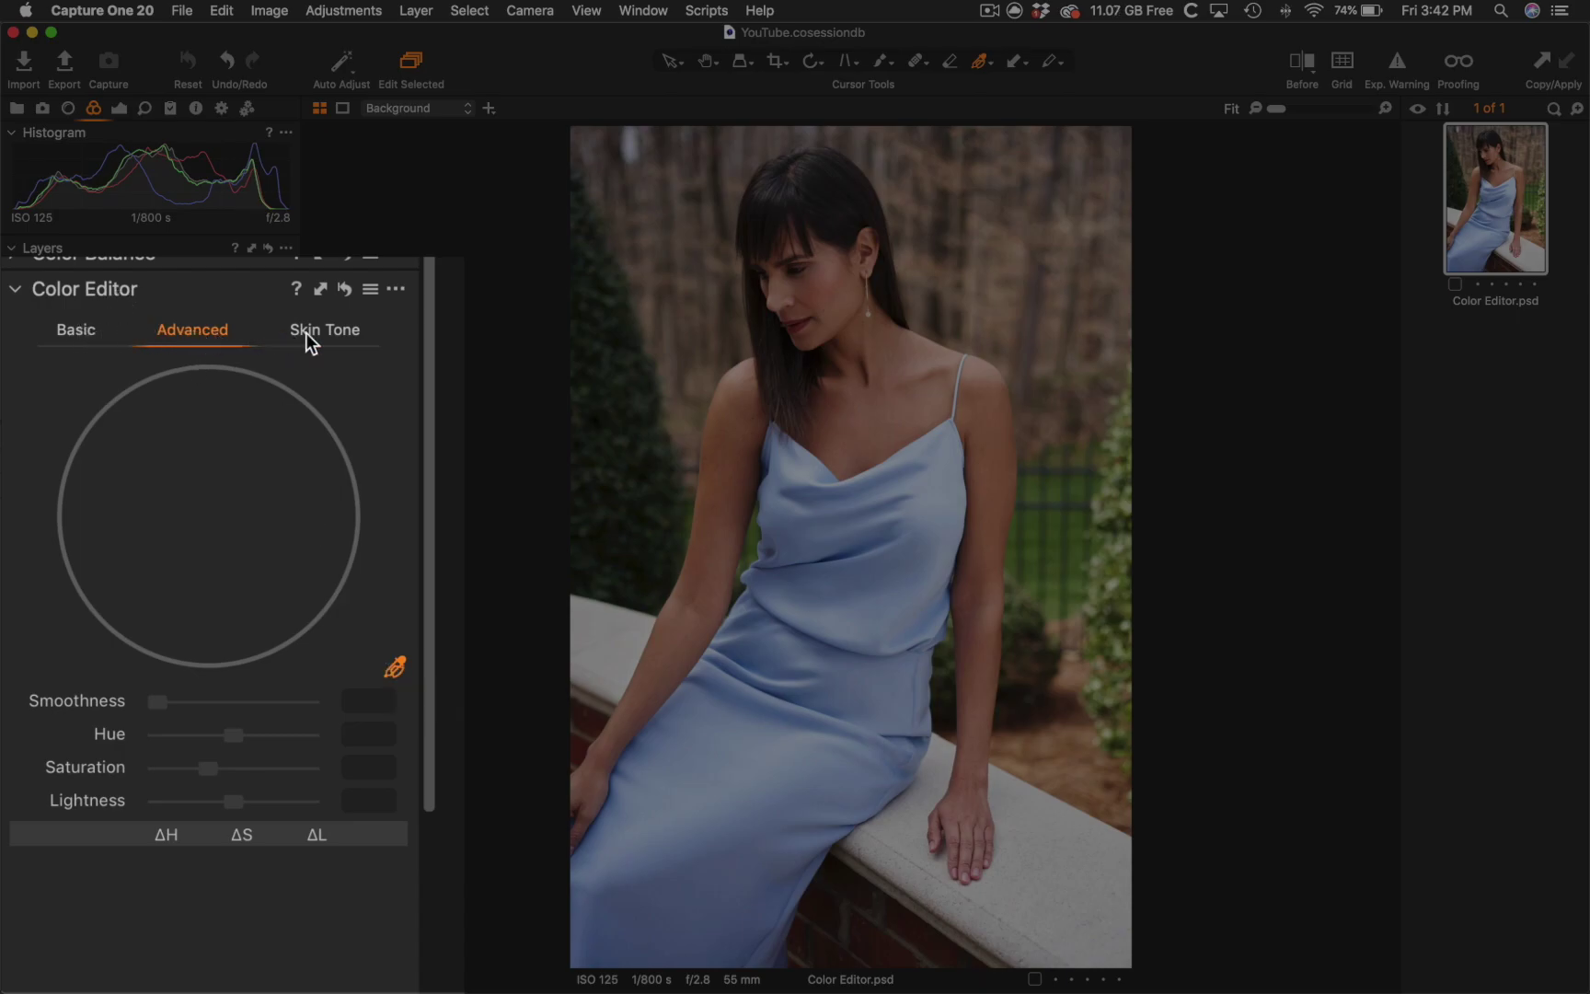
Sample the green area behind the woman with the color picker of the Advanced Color Editor
click(396, 664)
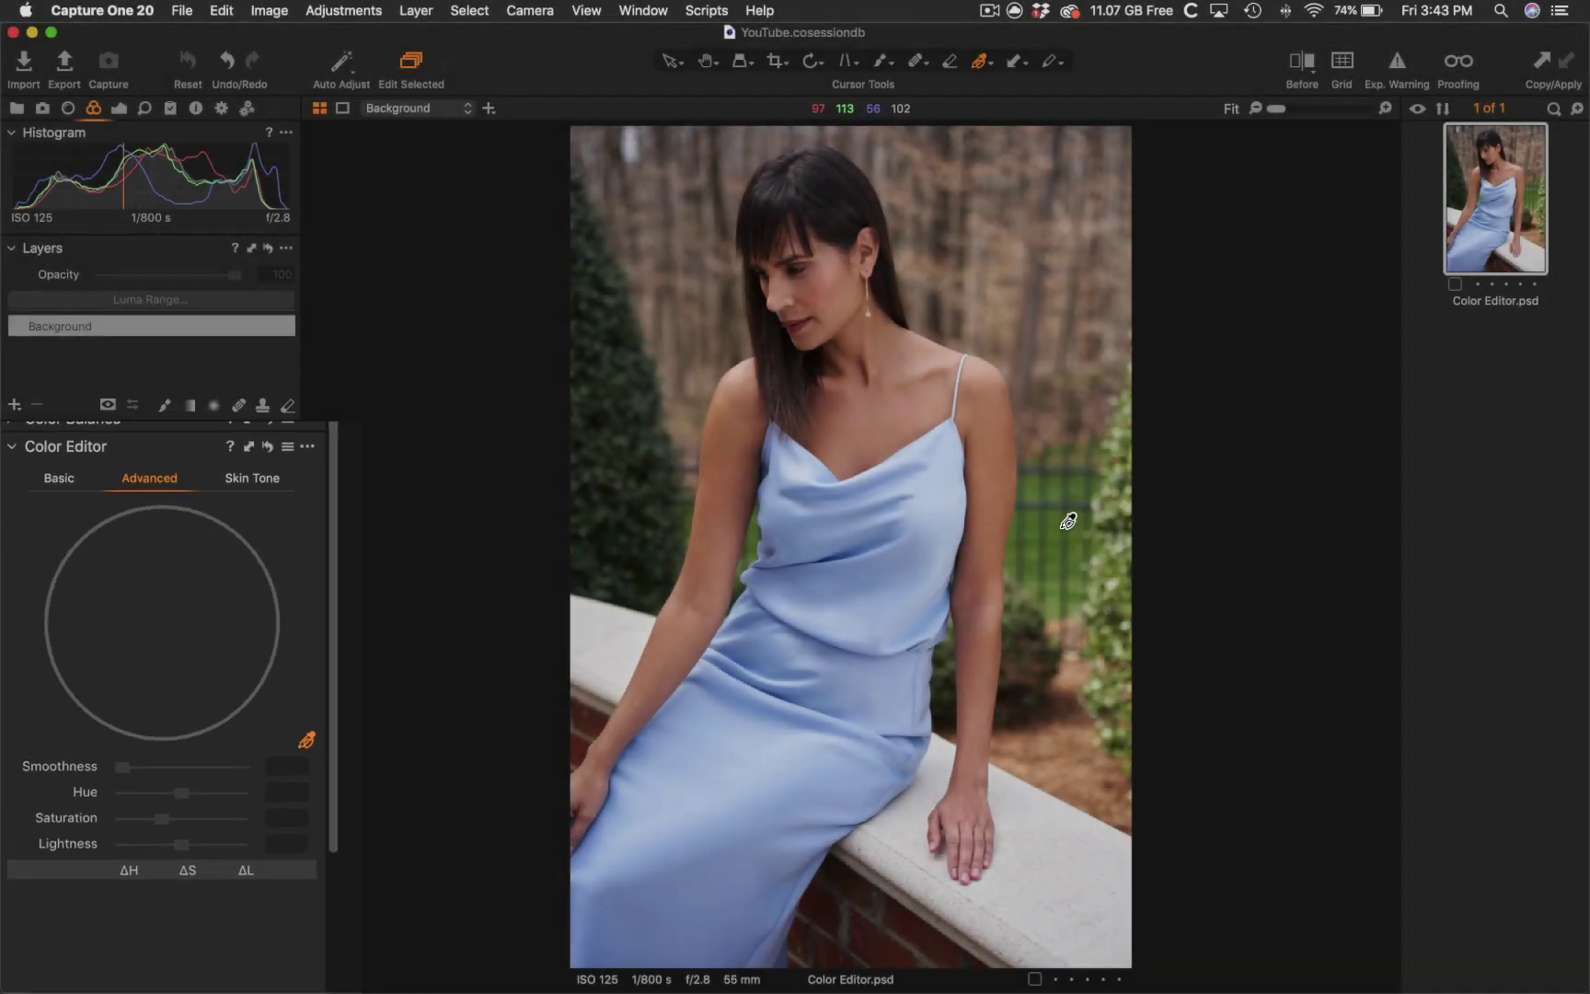
click(1067, 520)
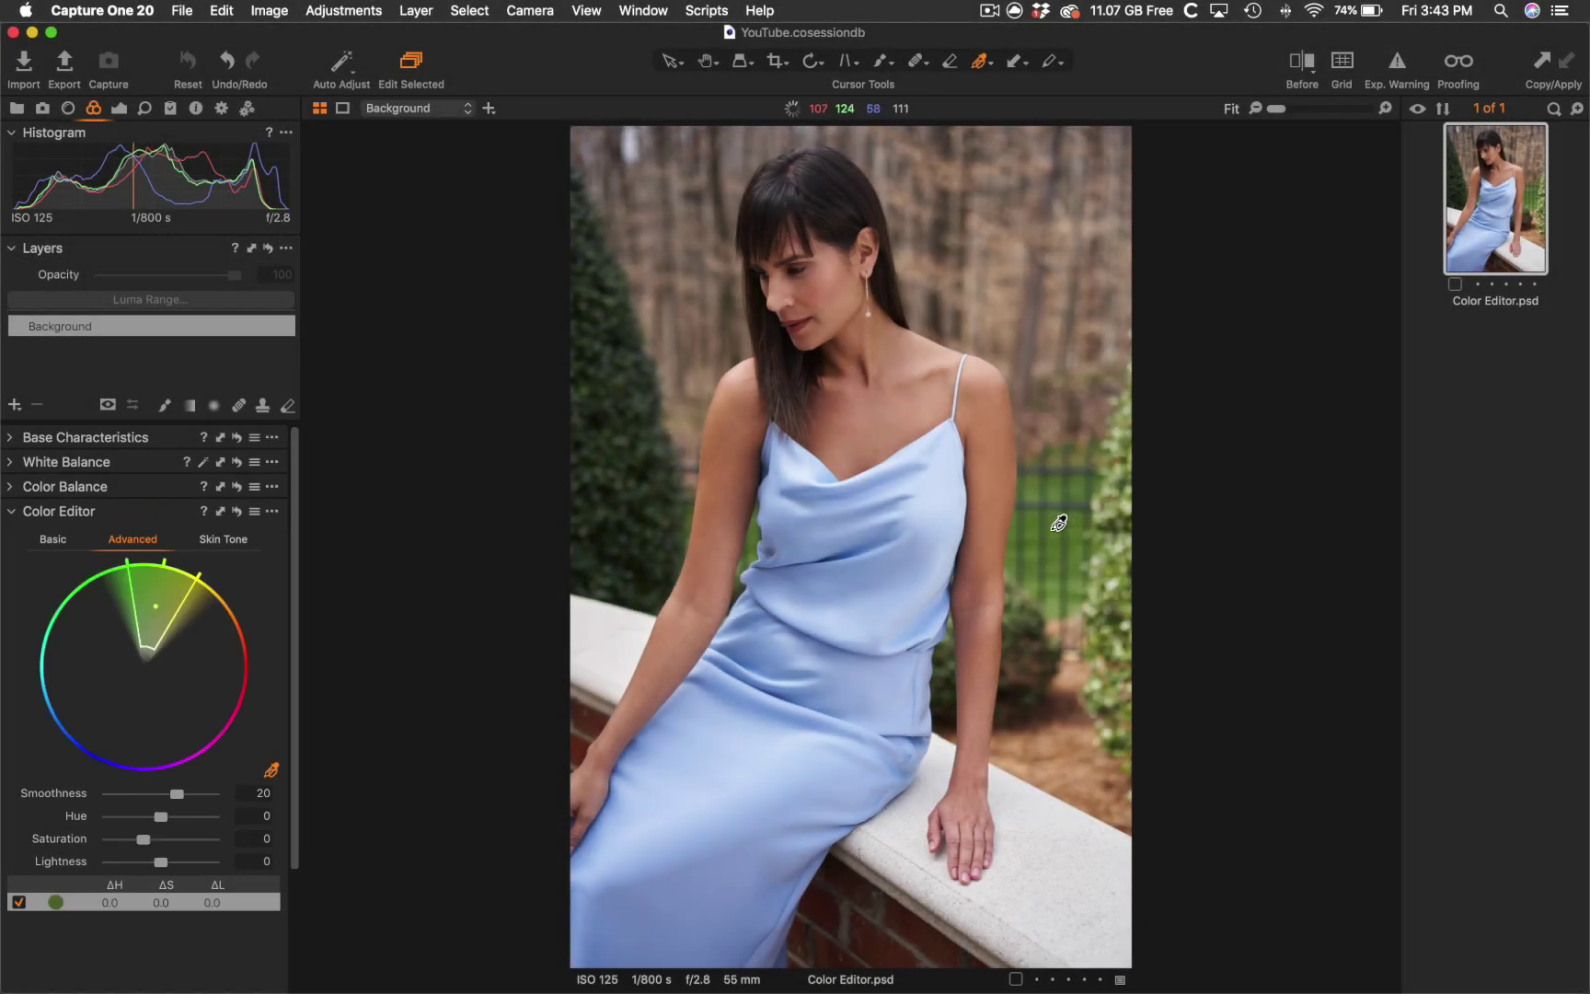
Try out saturation, hue and lightness changes, including a lightness of -19.2, on the sampled green range and reset them
drag(143, 839, 193, 839)
drag(286, 768, 175, 736)
double_click(176, 735)
mouse_move(233, 800)
mouse_down()
mouse_move(178, 802)
mouse_move(242, 803)
mouse_move(218, 804)
mouse_up()
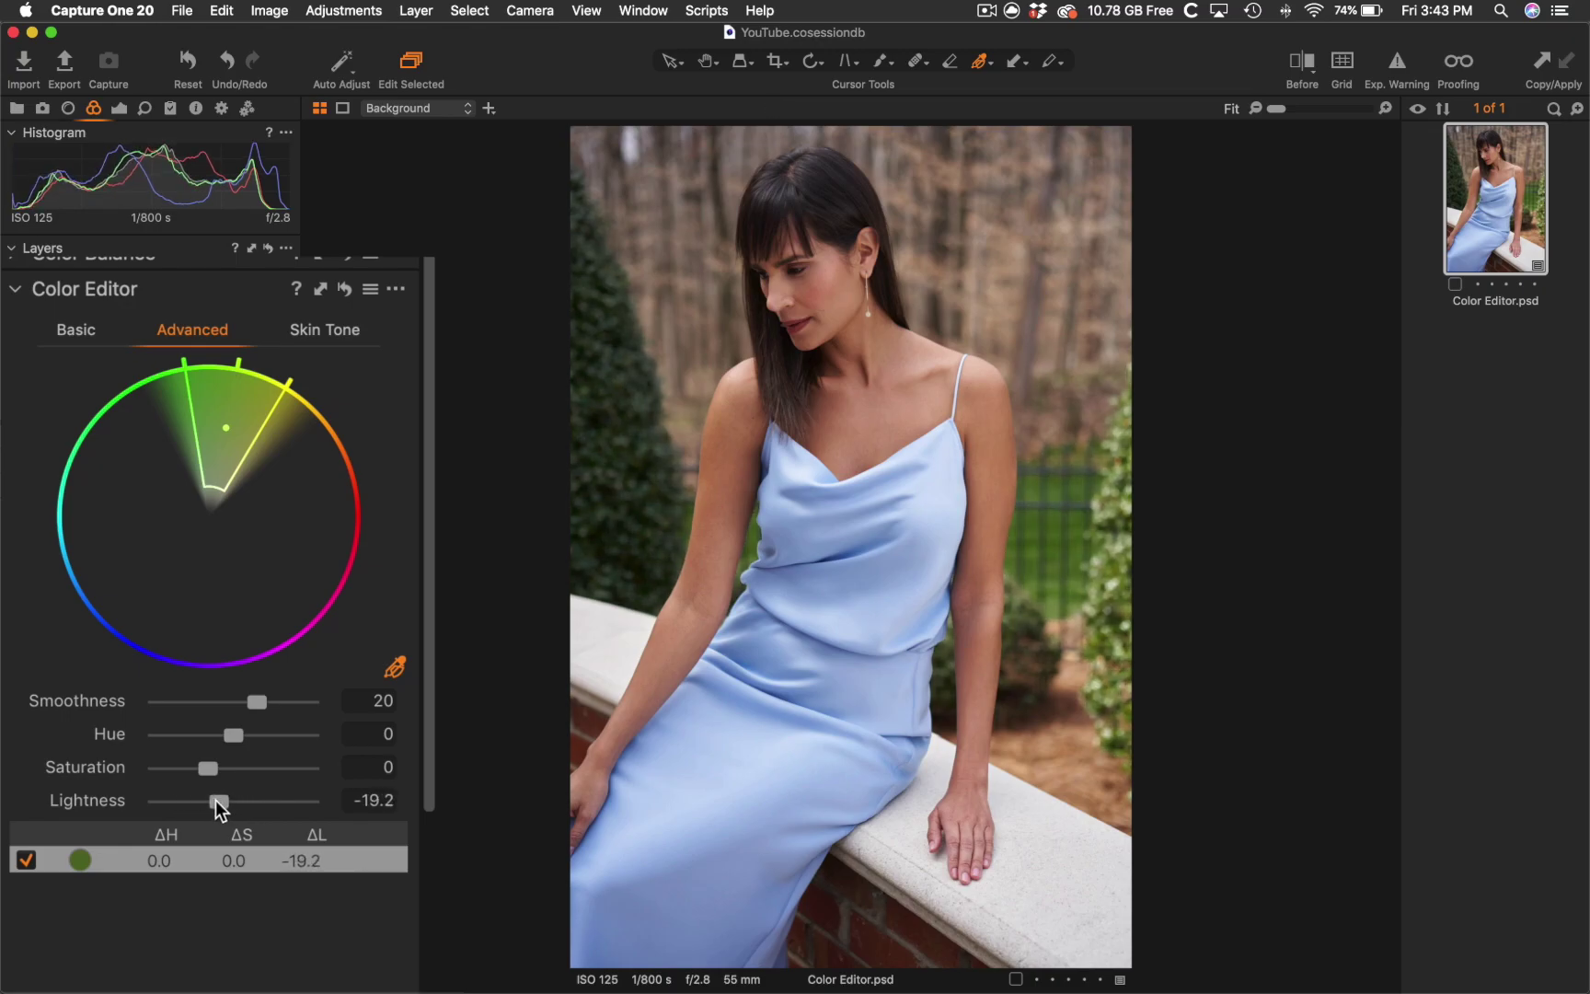
double_click(218, 803)
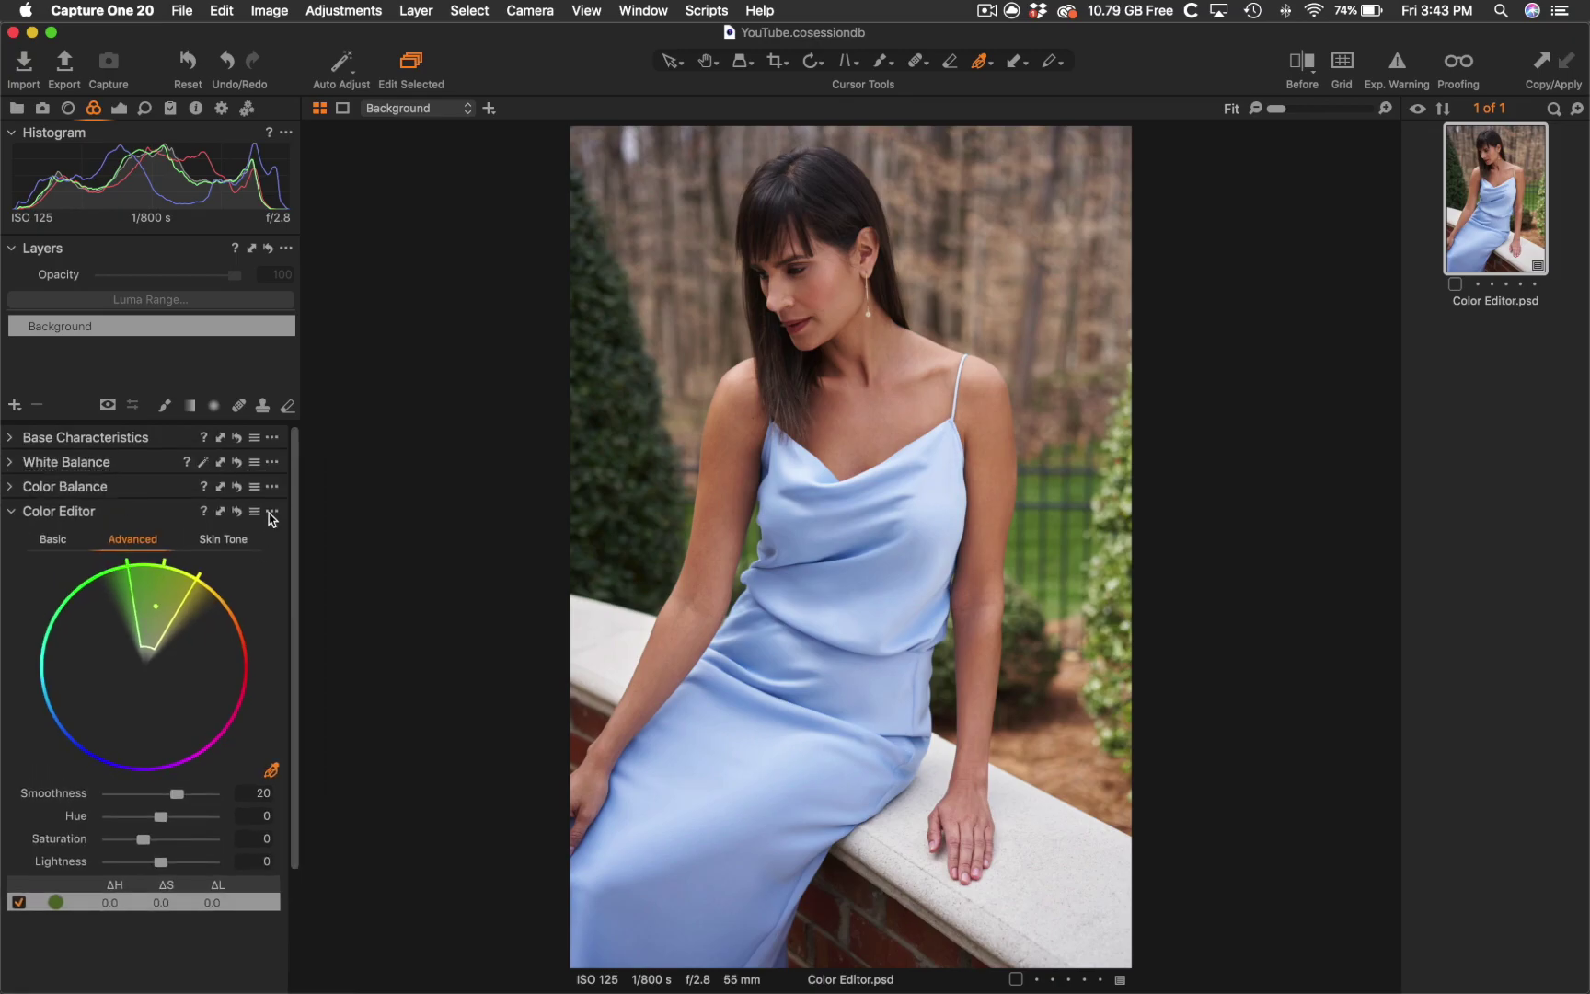
Create a masked layer from the green color selection
click(271, 514)
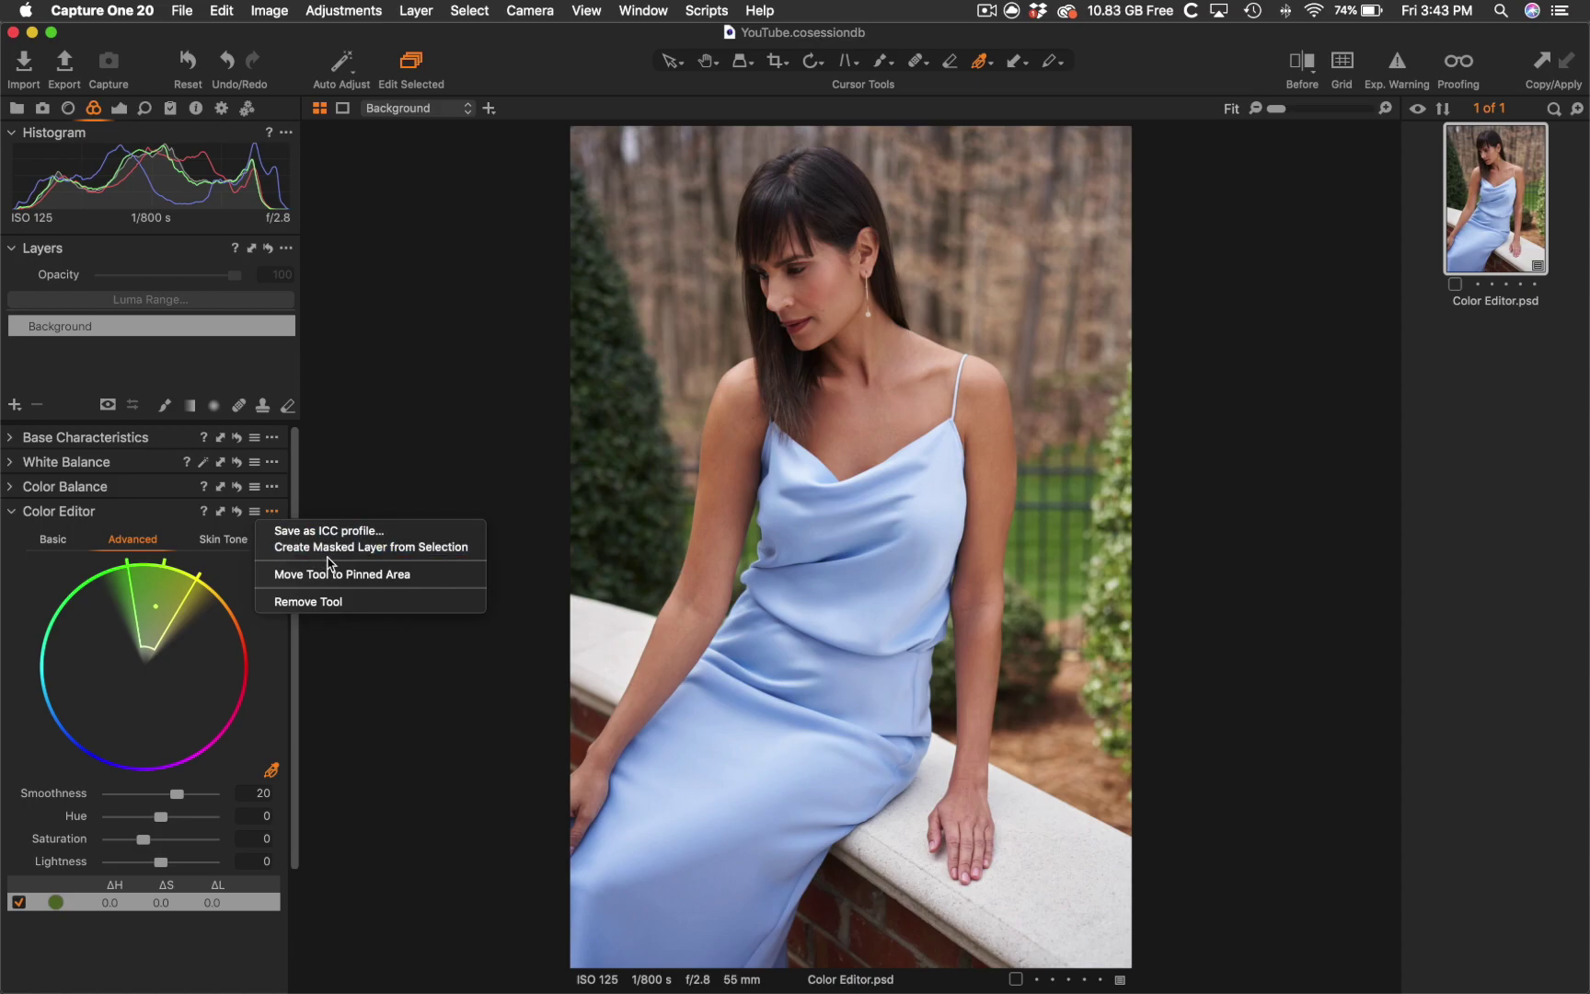
click(336, 549)
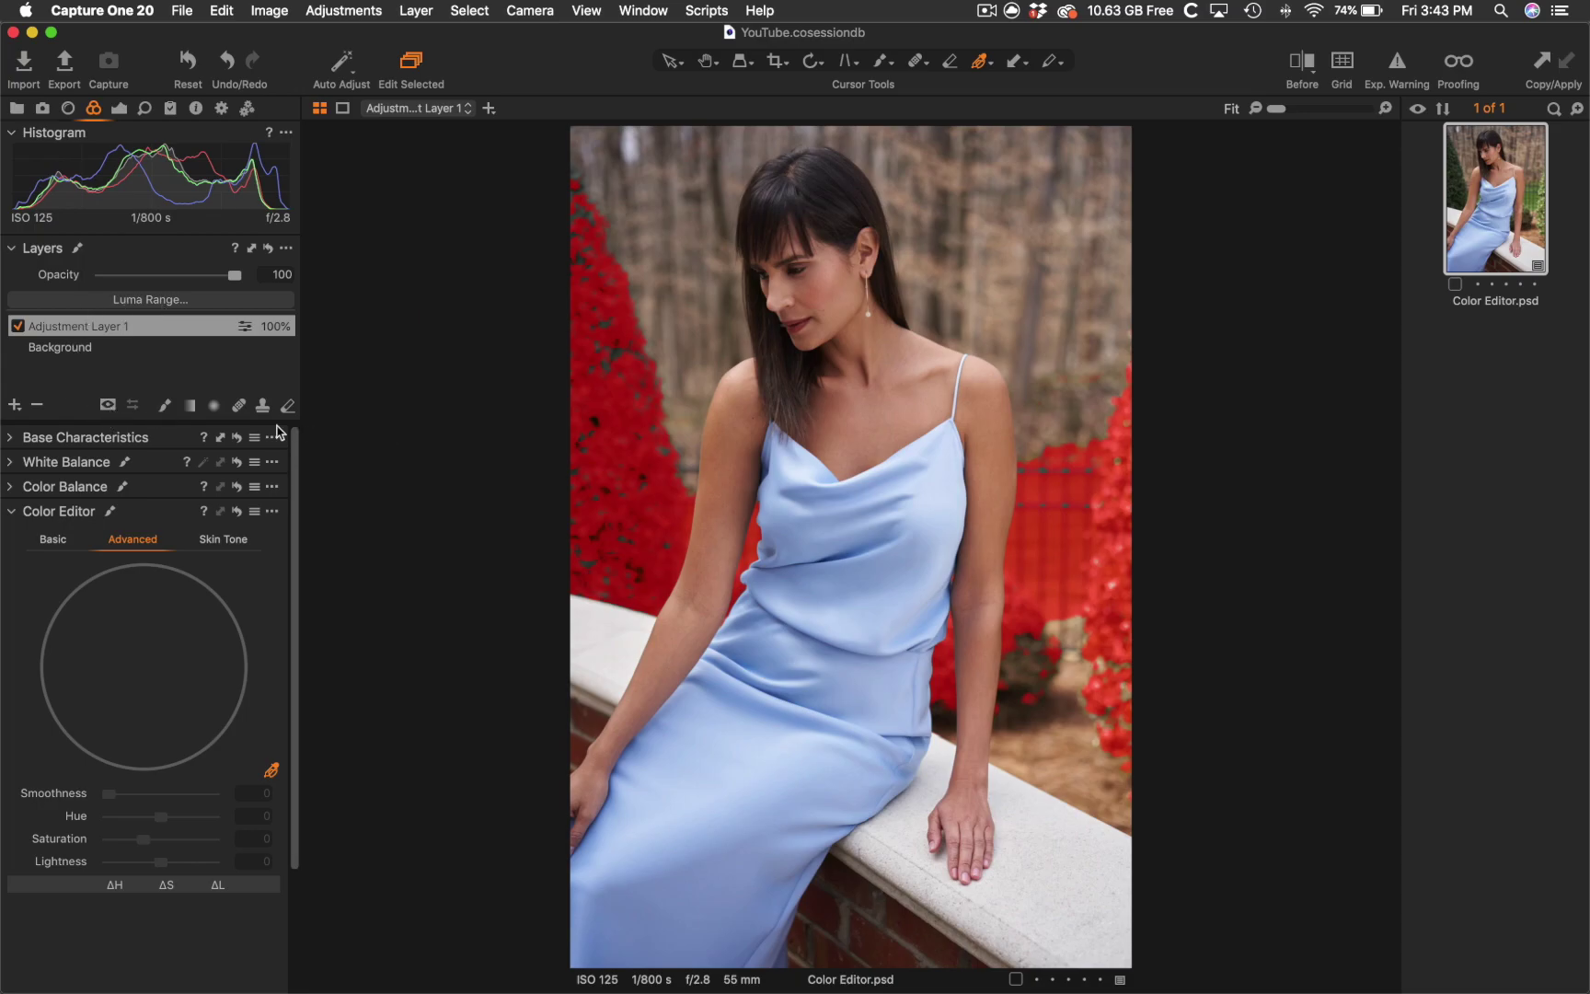
Inspect the greenery layer's mask in grayscale and return to the normal image view without the mask
click(108, 405)
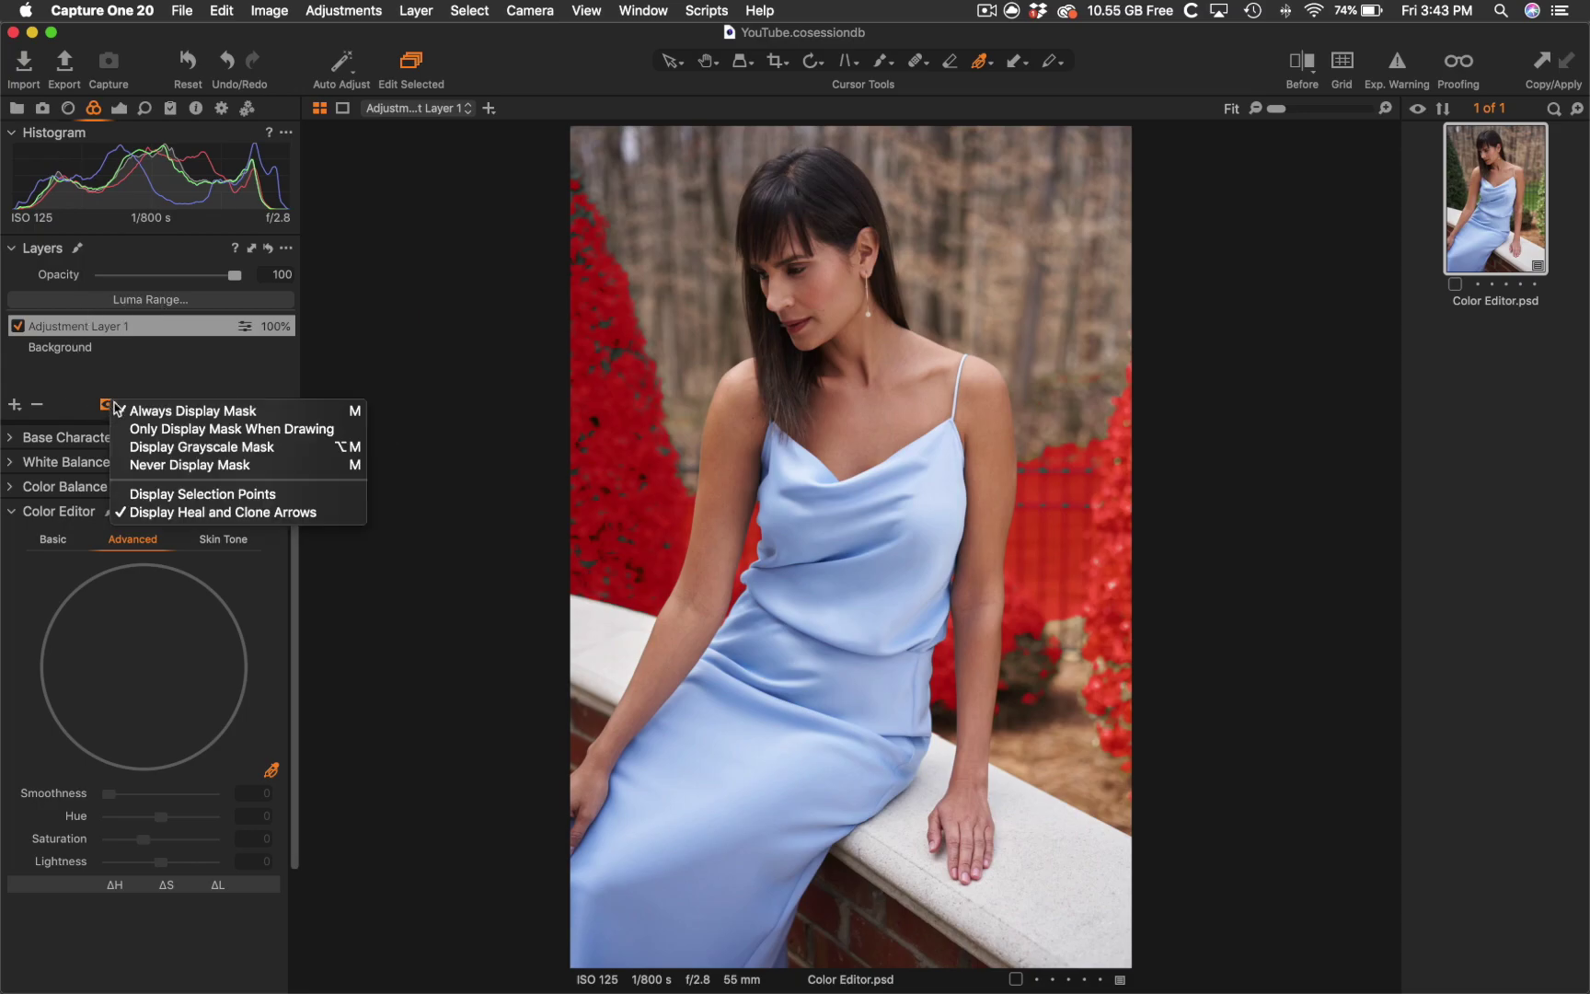
click(176, 449)
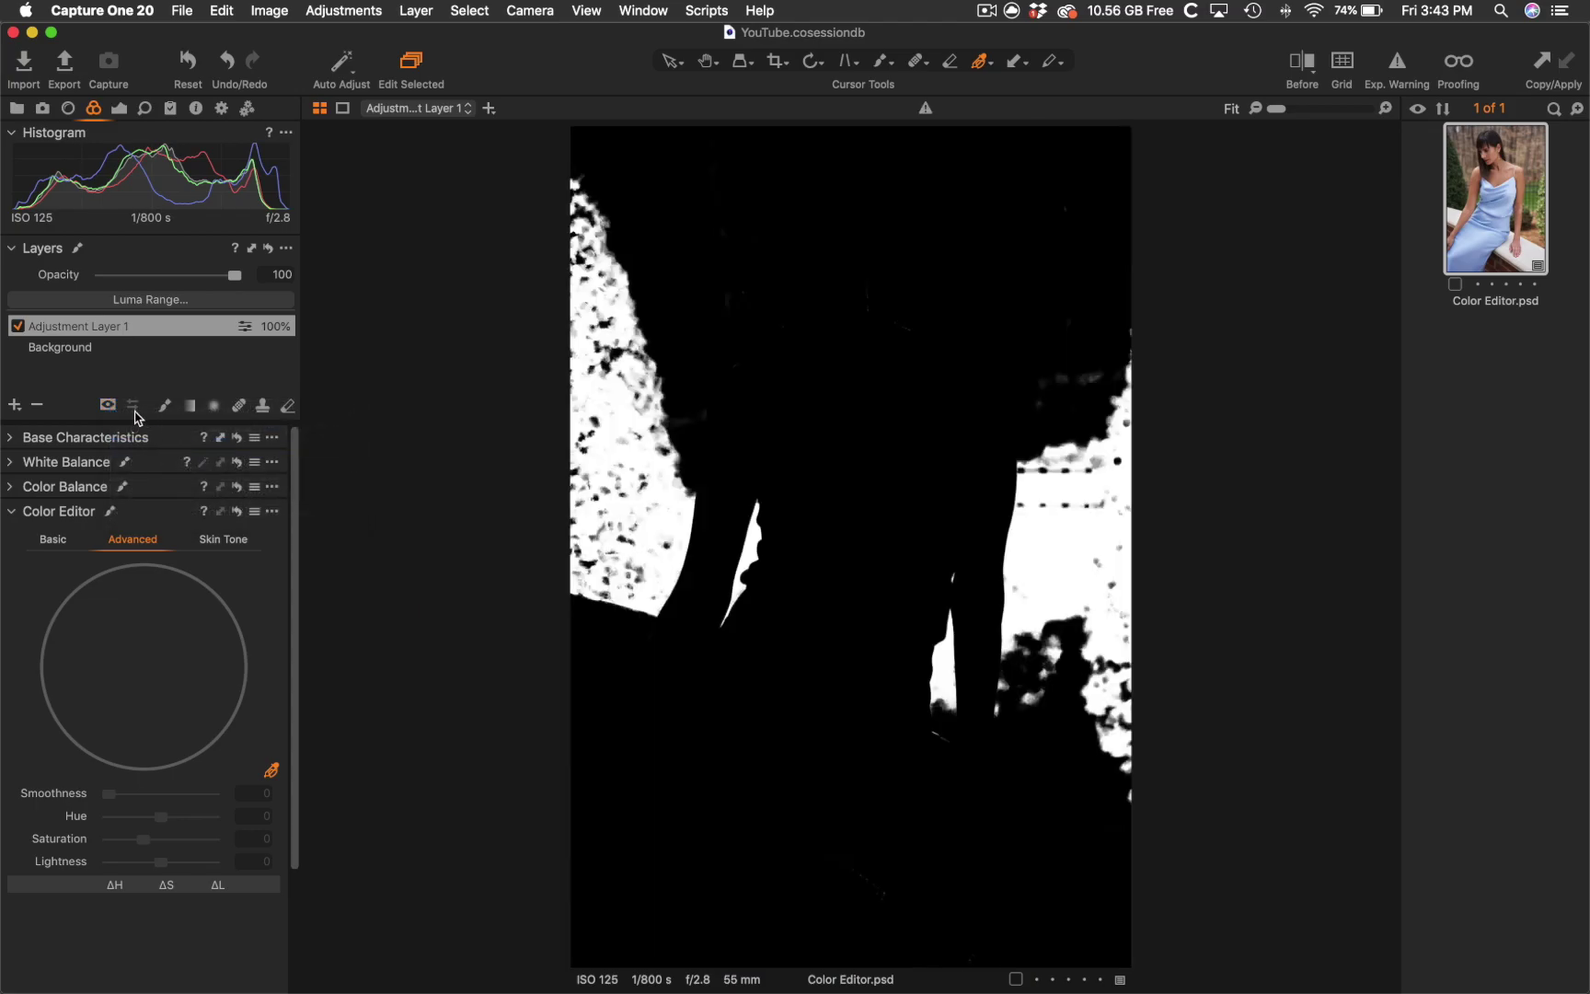
click(108, 405)
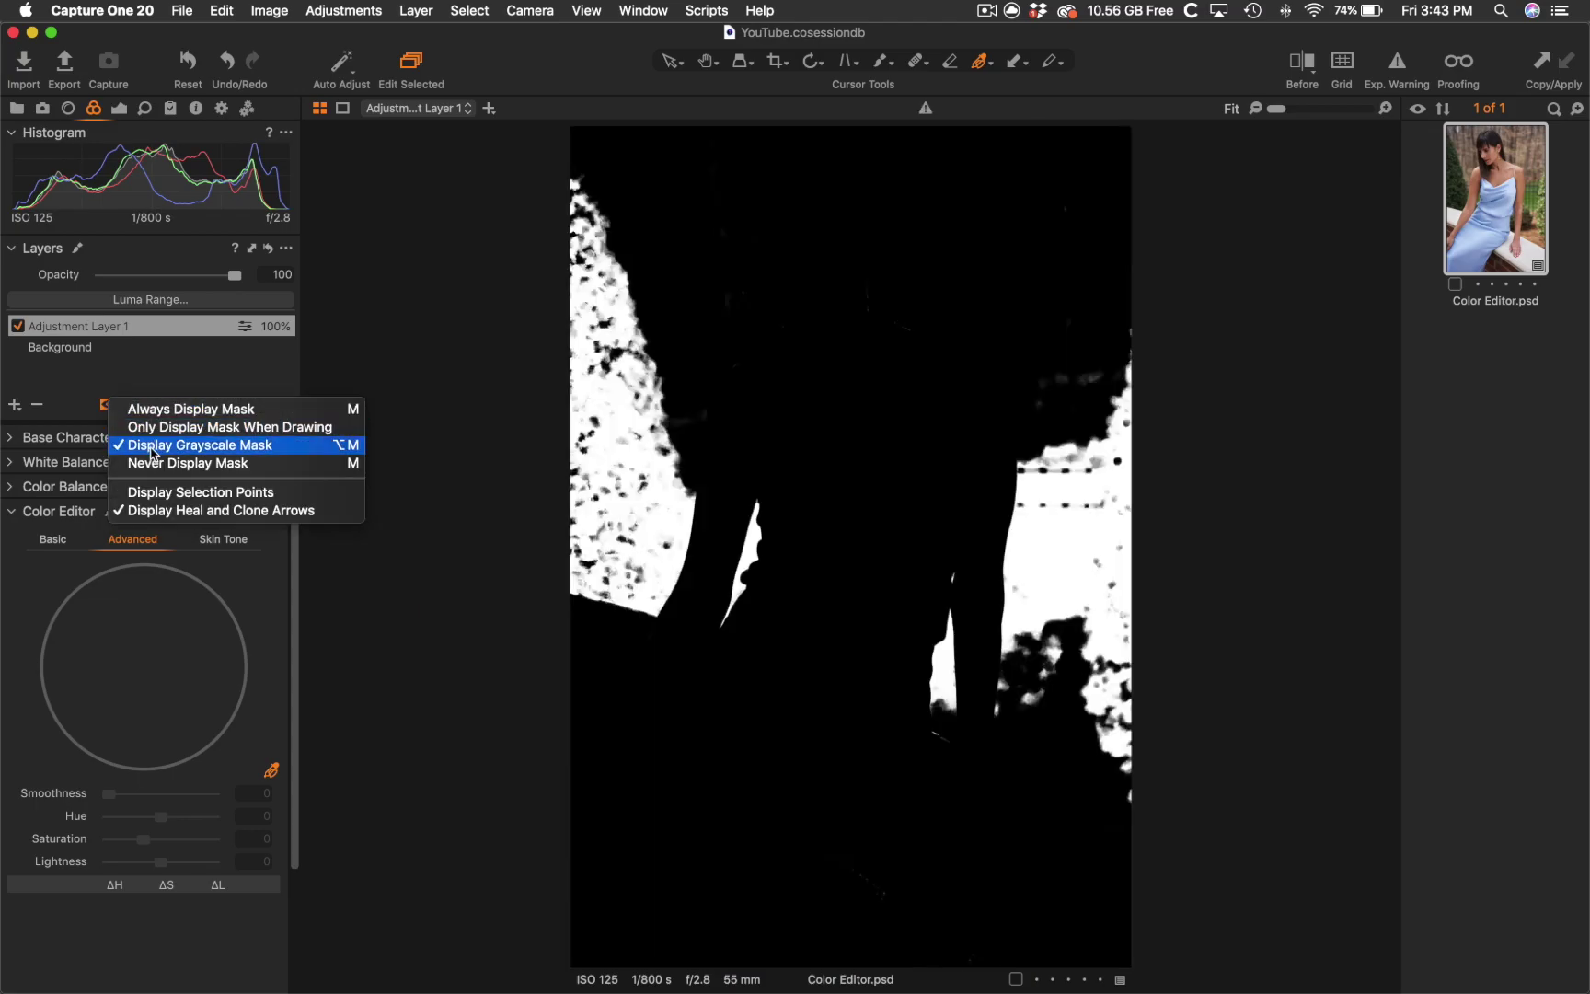
click(96, 390)
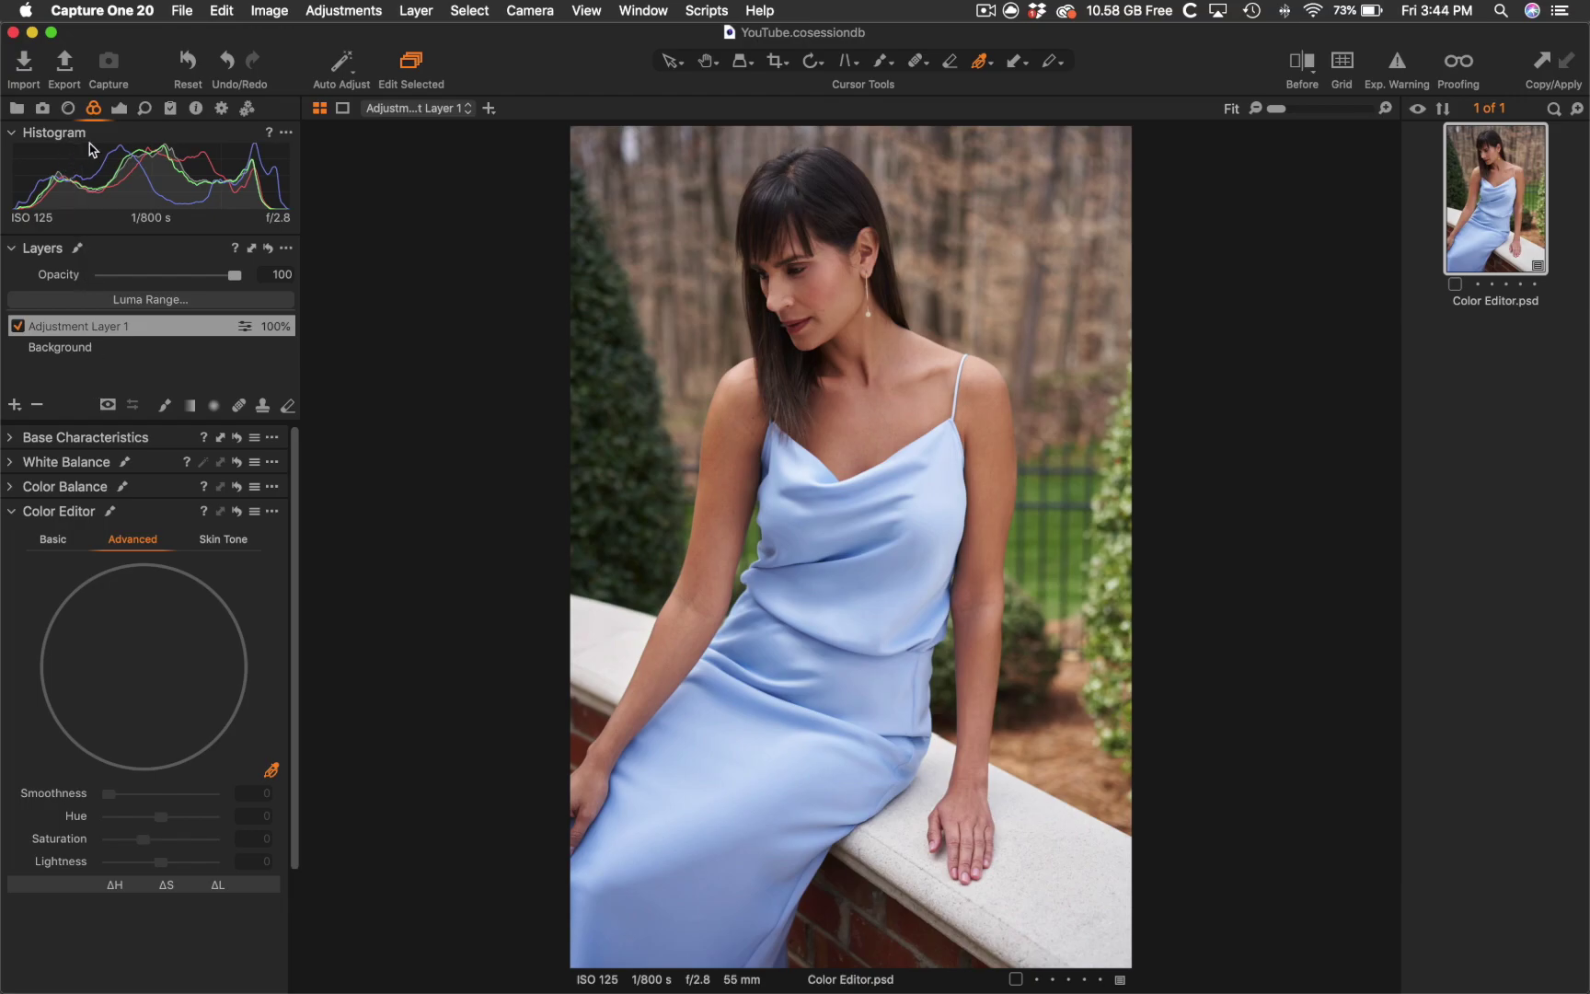
Try darkening the masked greenery with an exposure of -0.87 and reset the layer's Exposure settings
click(124, 110)
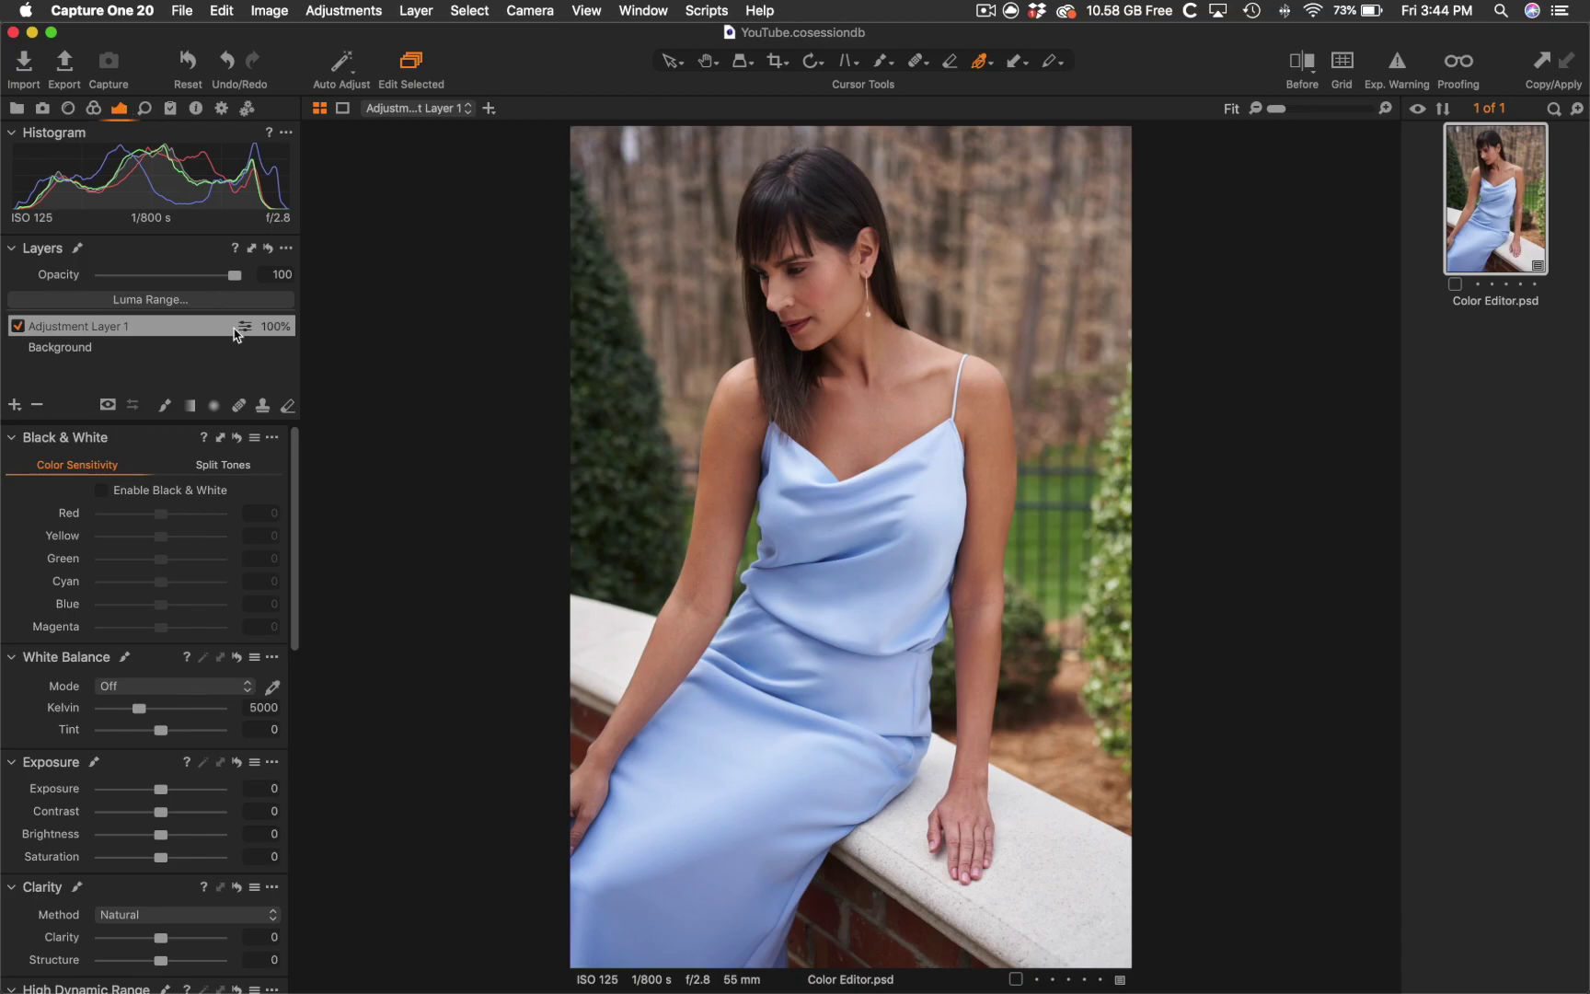
drag(162, 795, 150, 795)
scroll(155, 795, down, 1)
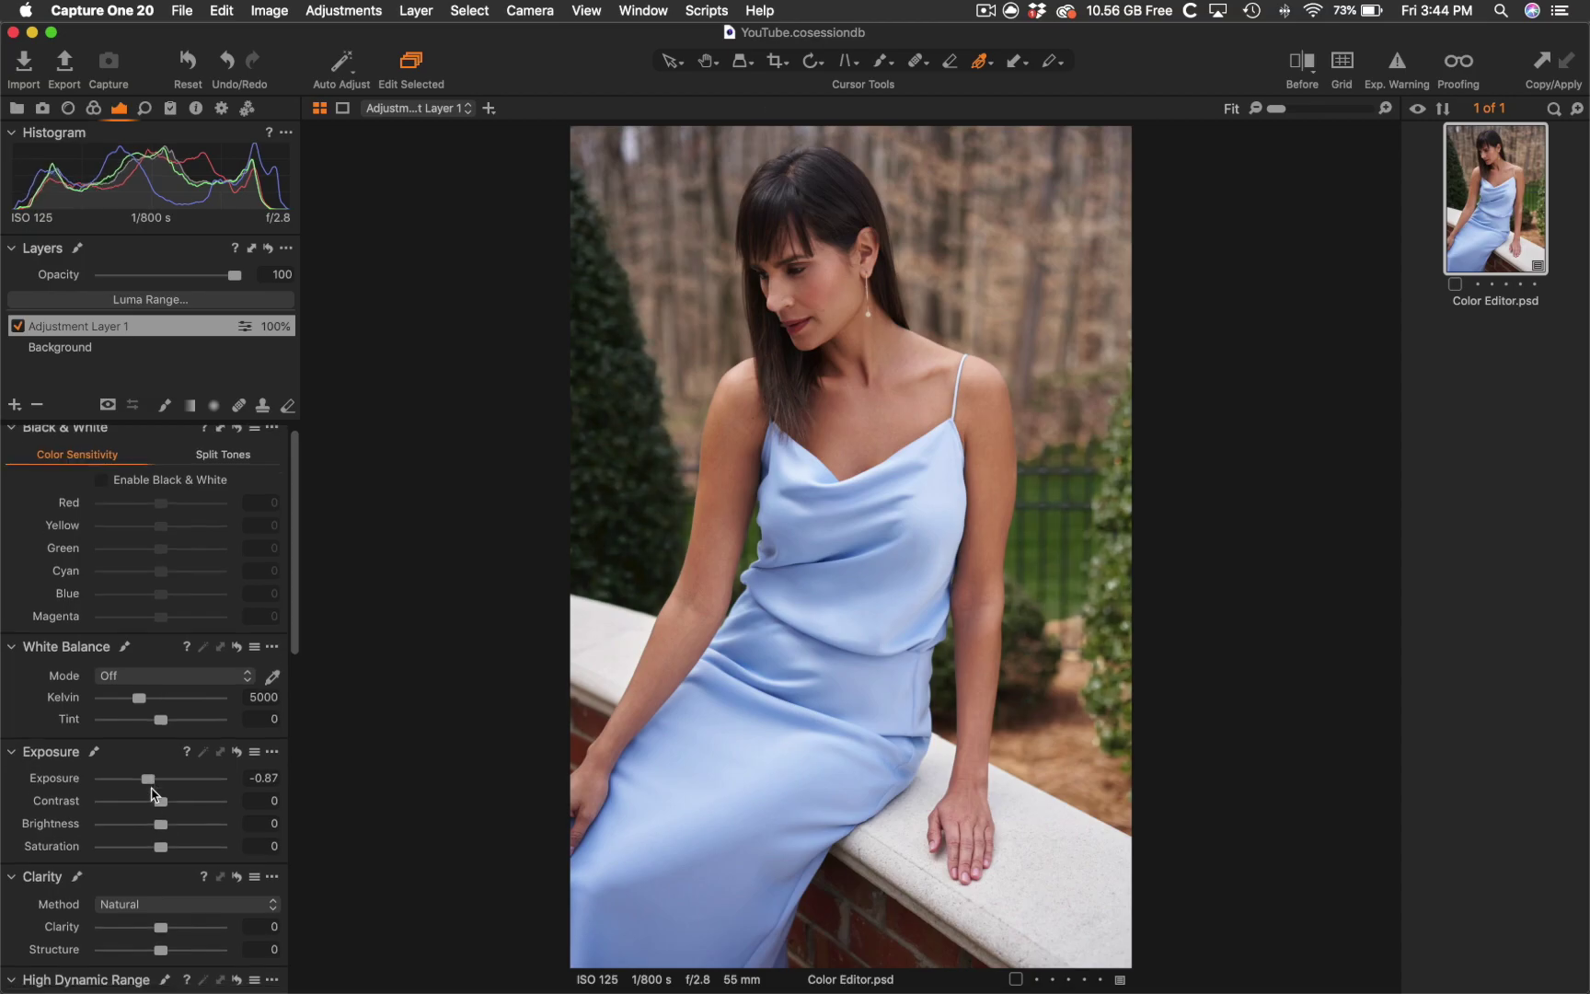
scroll(154, 795, down, 3)
mouse_move(168, 755)
mouse_down()
mouse_move(134, 757)
mouse_move(166, 740)
mouse_up()
scroll(135, 756, down, 2)
scroll(136, 757, down, 1)
click(237, 663)
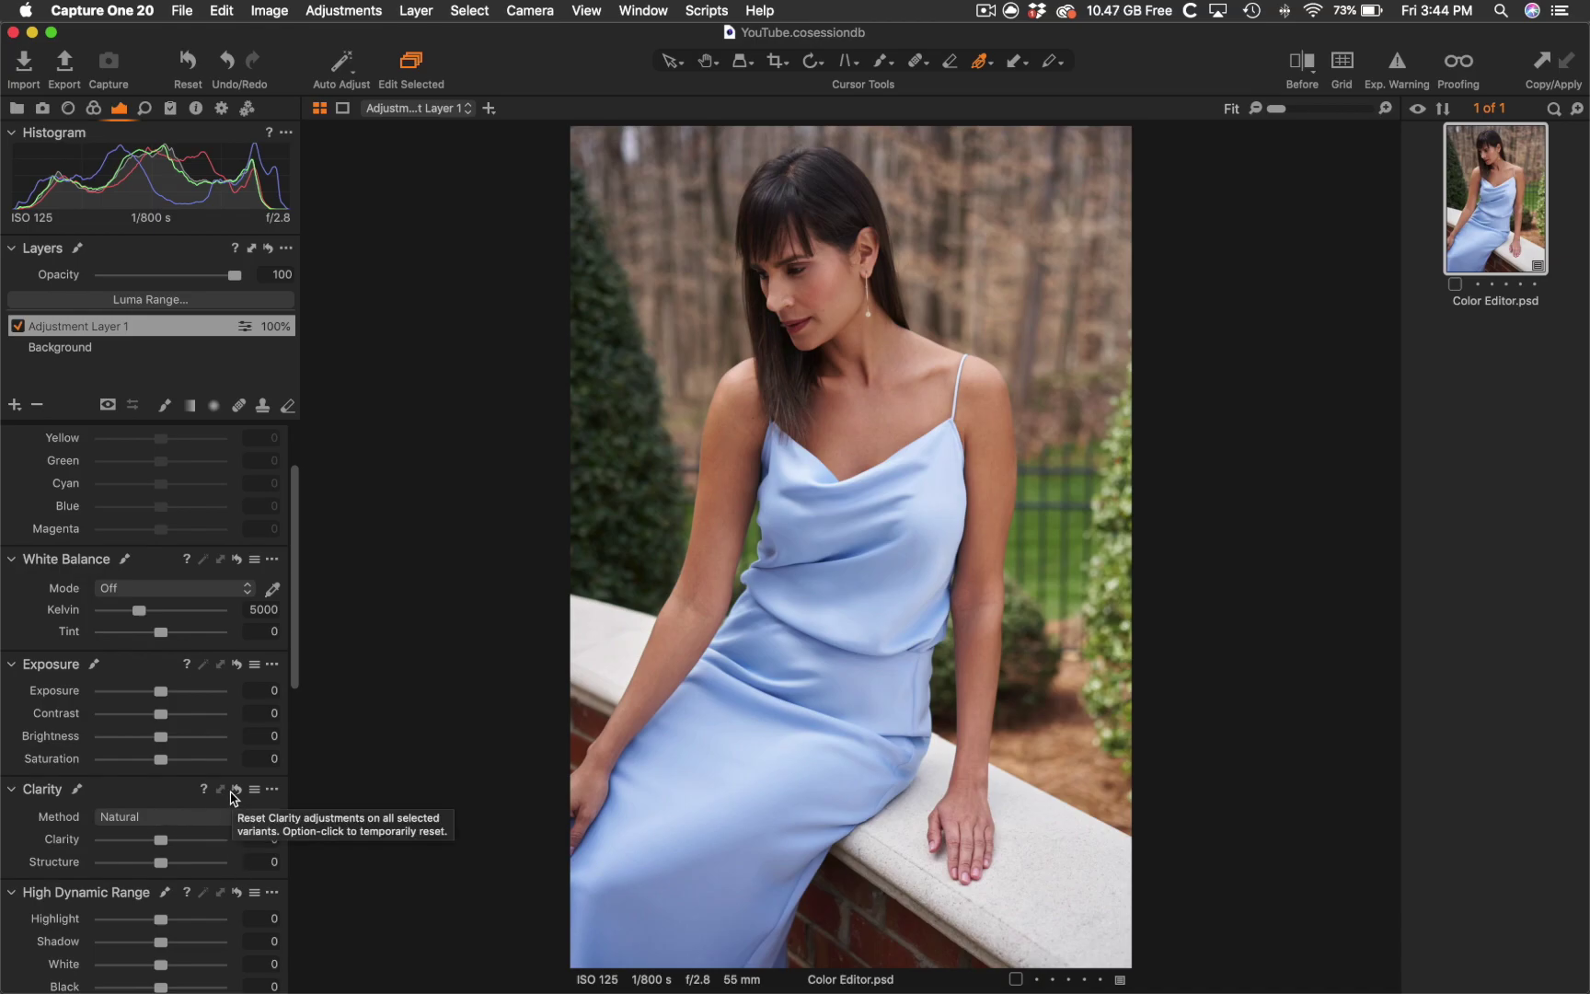
Set the clarity of the masked greenery layer to 29 with the Natural method
mouse_move(161, 843)
mouse_down()
mouse_move(196, 845)
mouse_move(144, 847)
mouse_move(228, 846)
mouse_move(162, 847)
mouse_up()
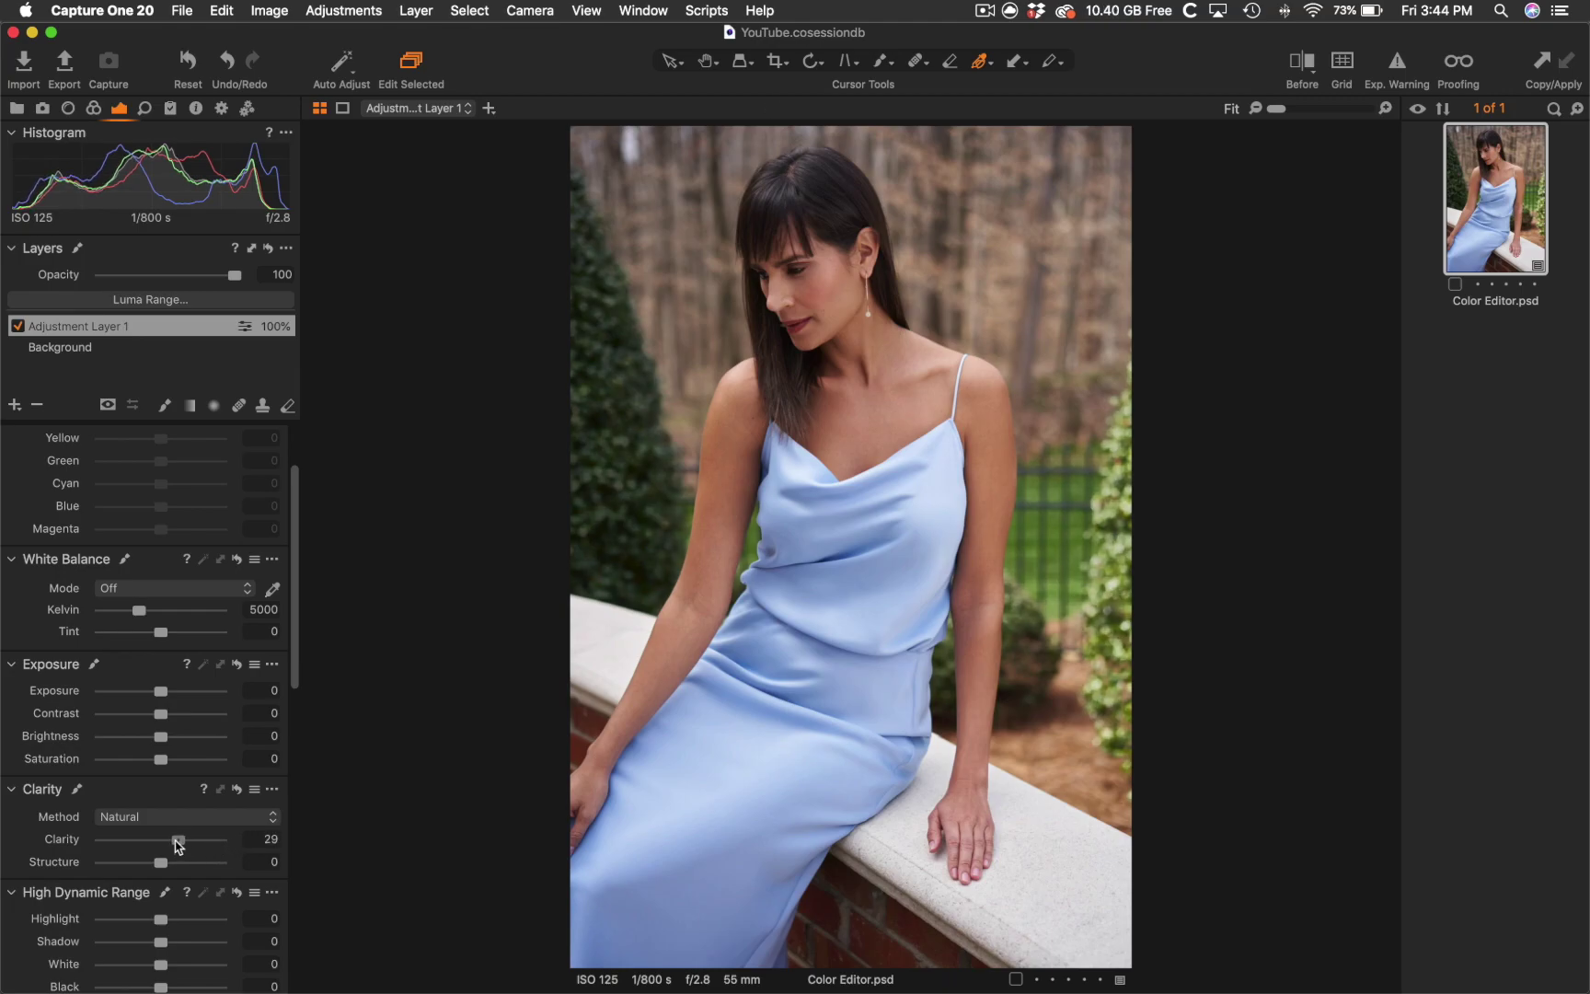
Try sharpening the masked greenery with an amount of 365 and reset the sharpening
click(147, 111)
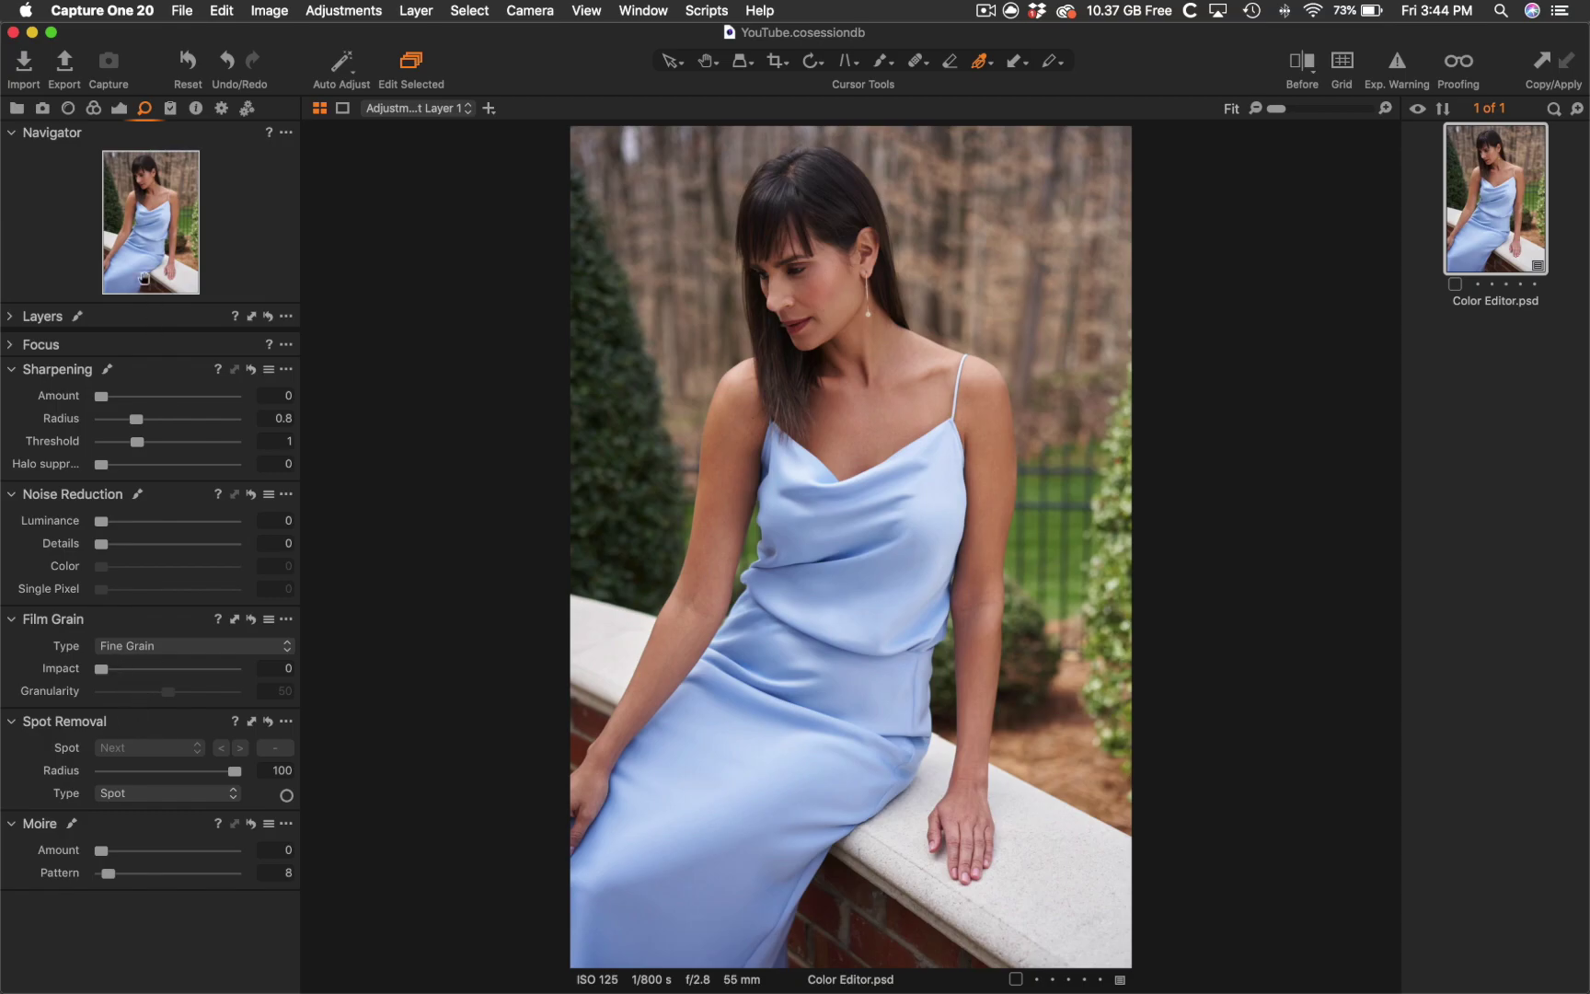
drag(102, 397, 150, 396)
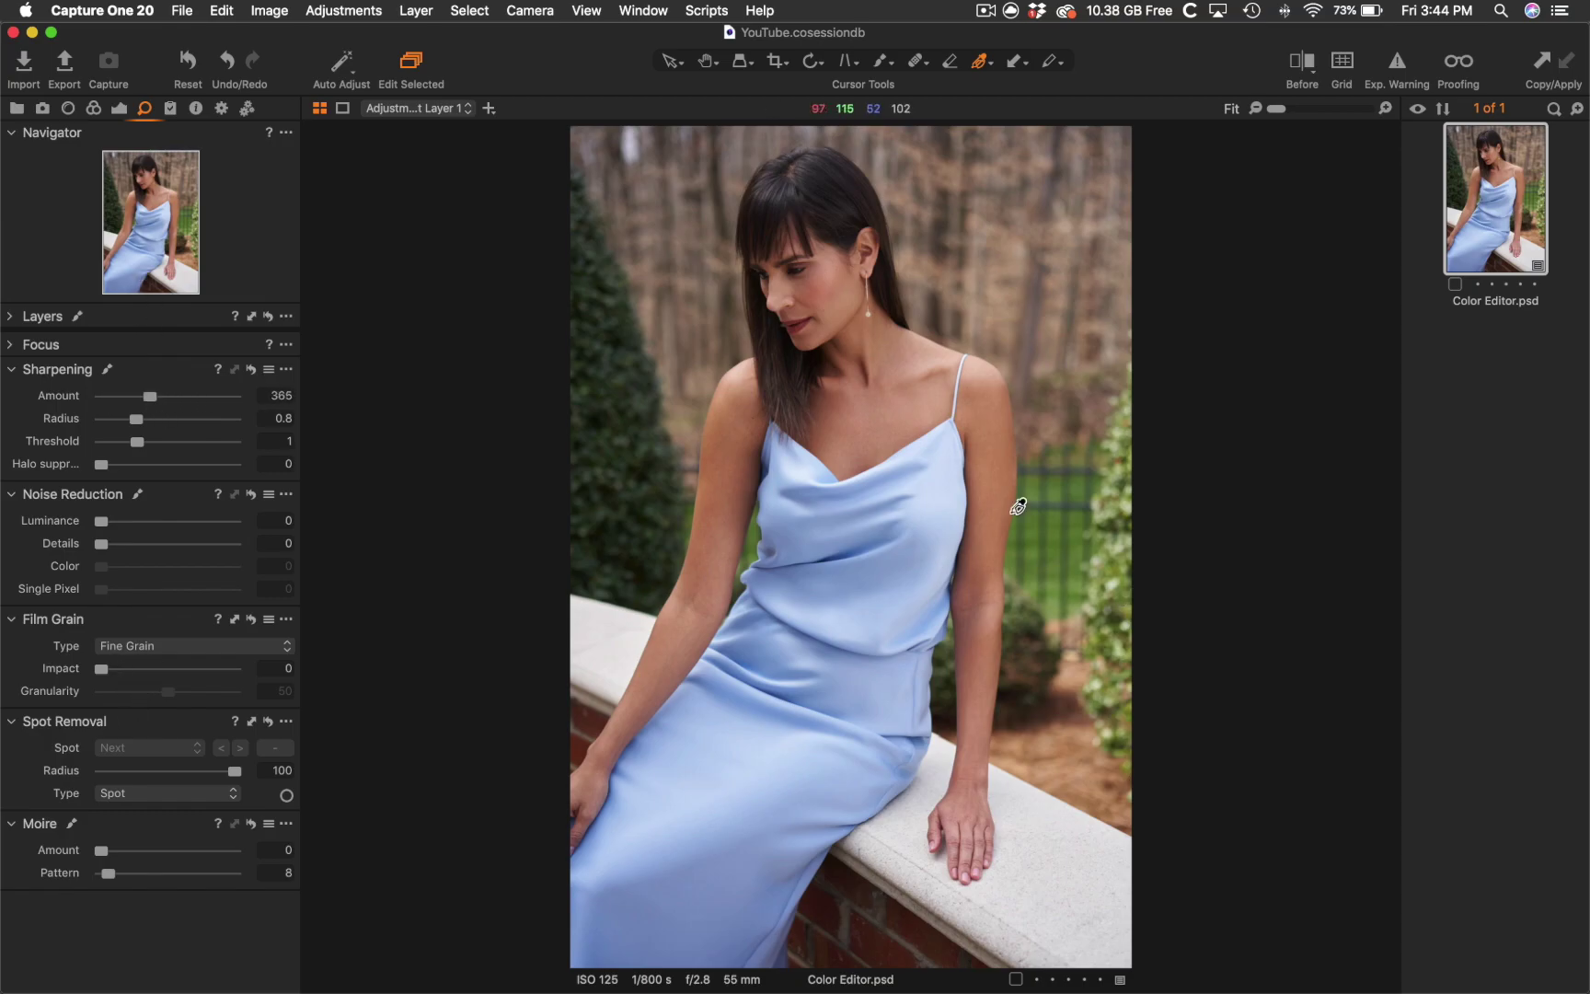
key(h)
click(247, 368)
Sample the blue of the dress in the Advanced Color Editor and create a masked layer from that selection
click(94, 109)
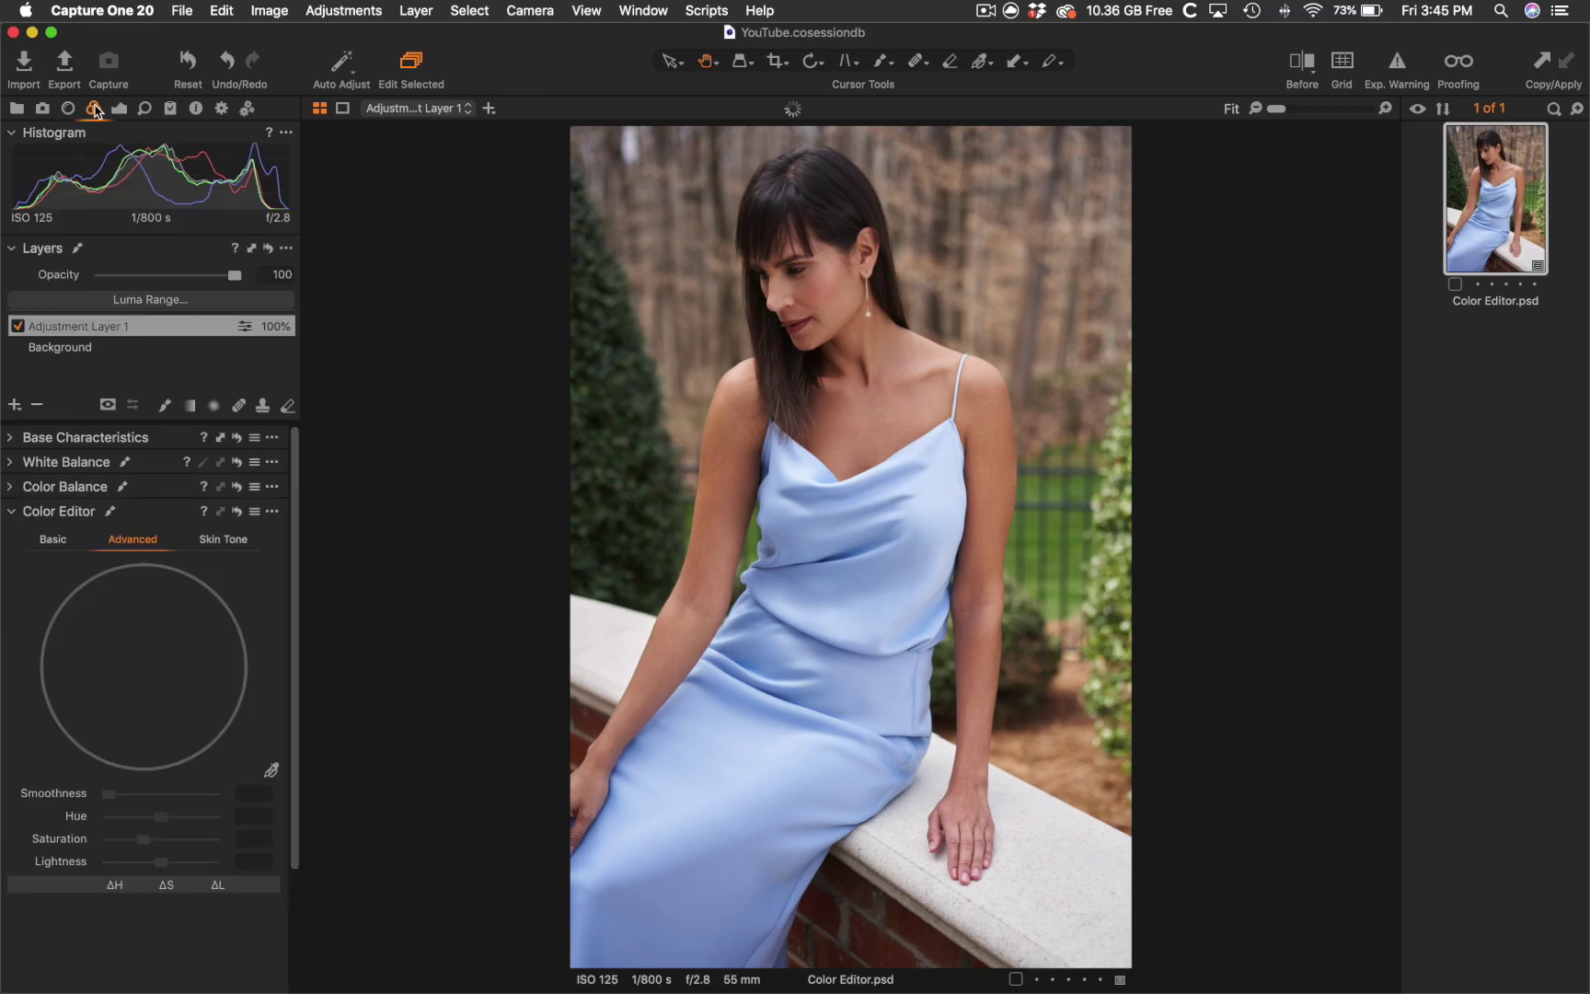
click(273, 765)
click(778, 835)
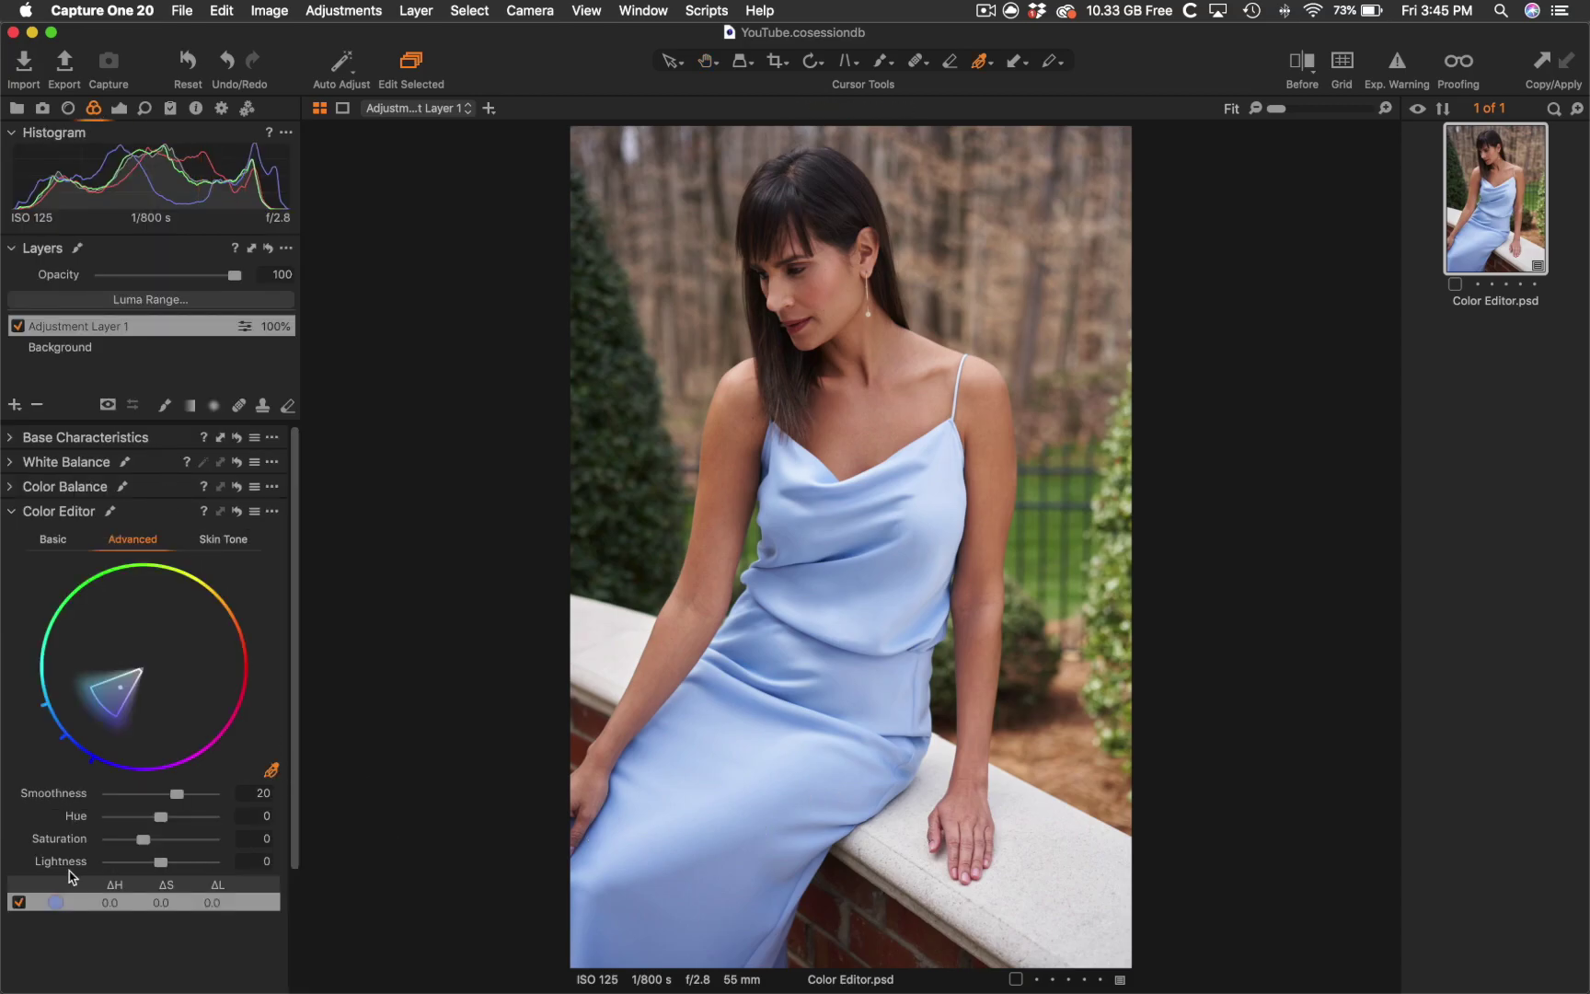
click(272, 512)
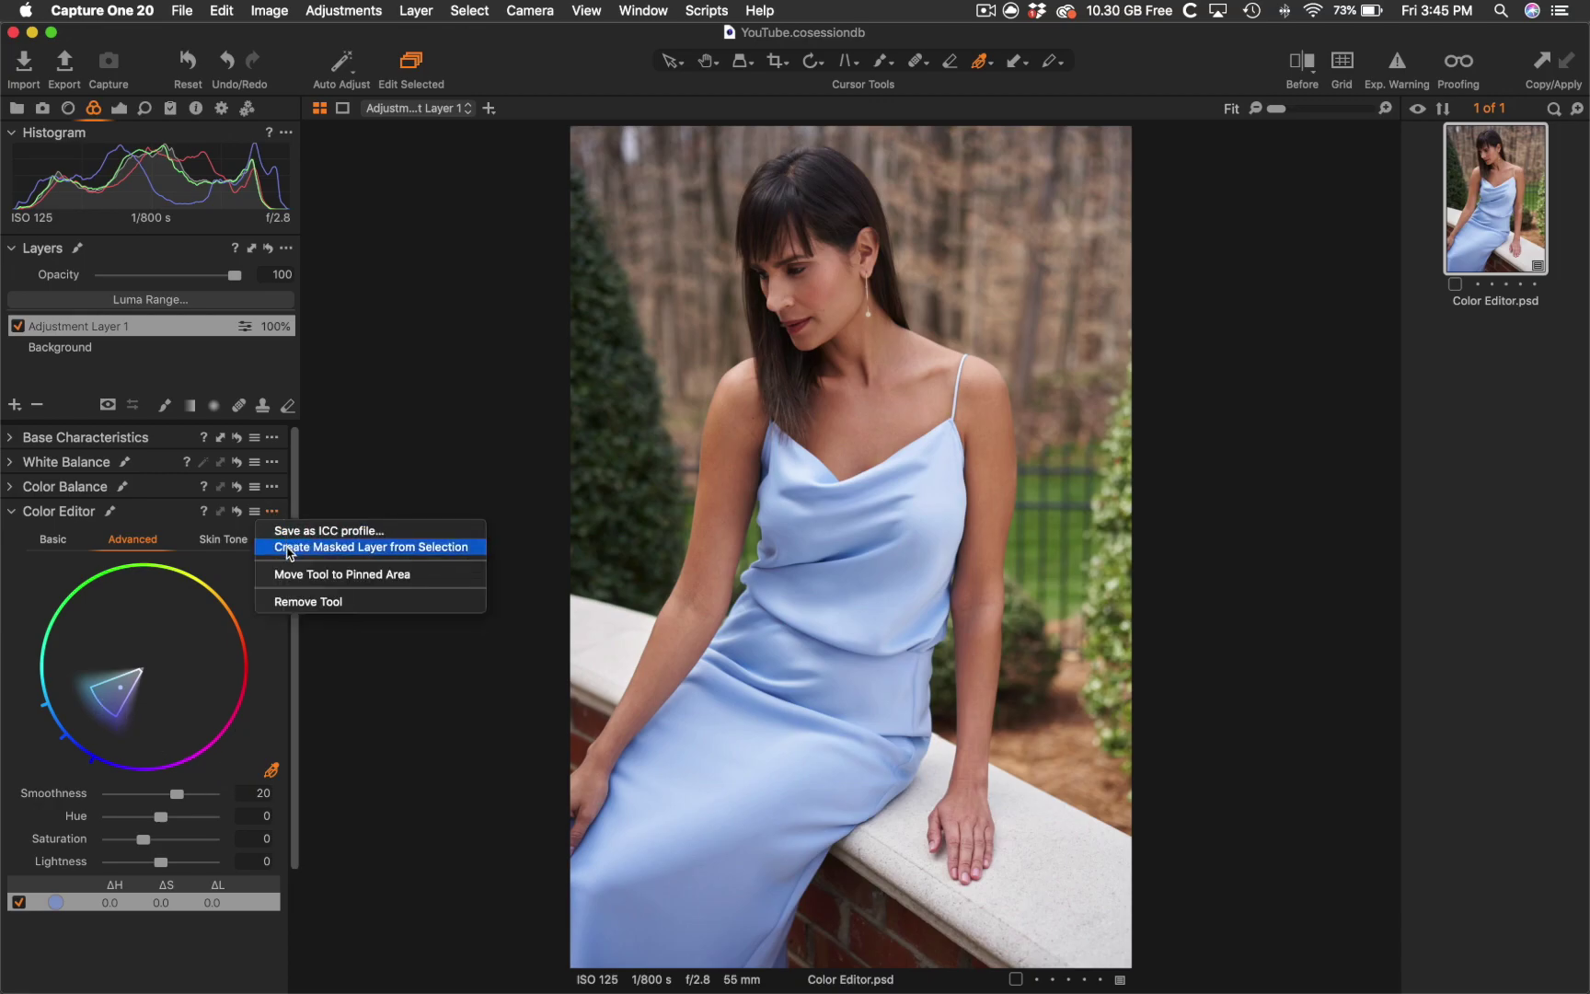
click(289, 550)
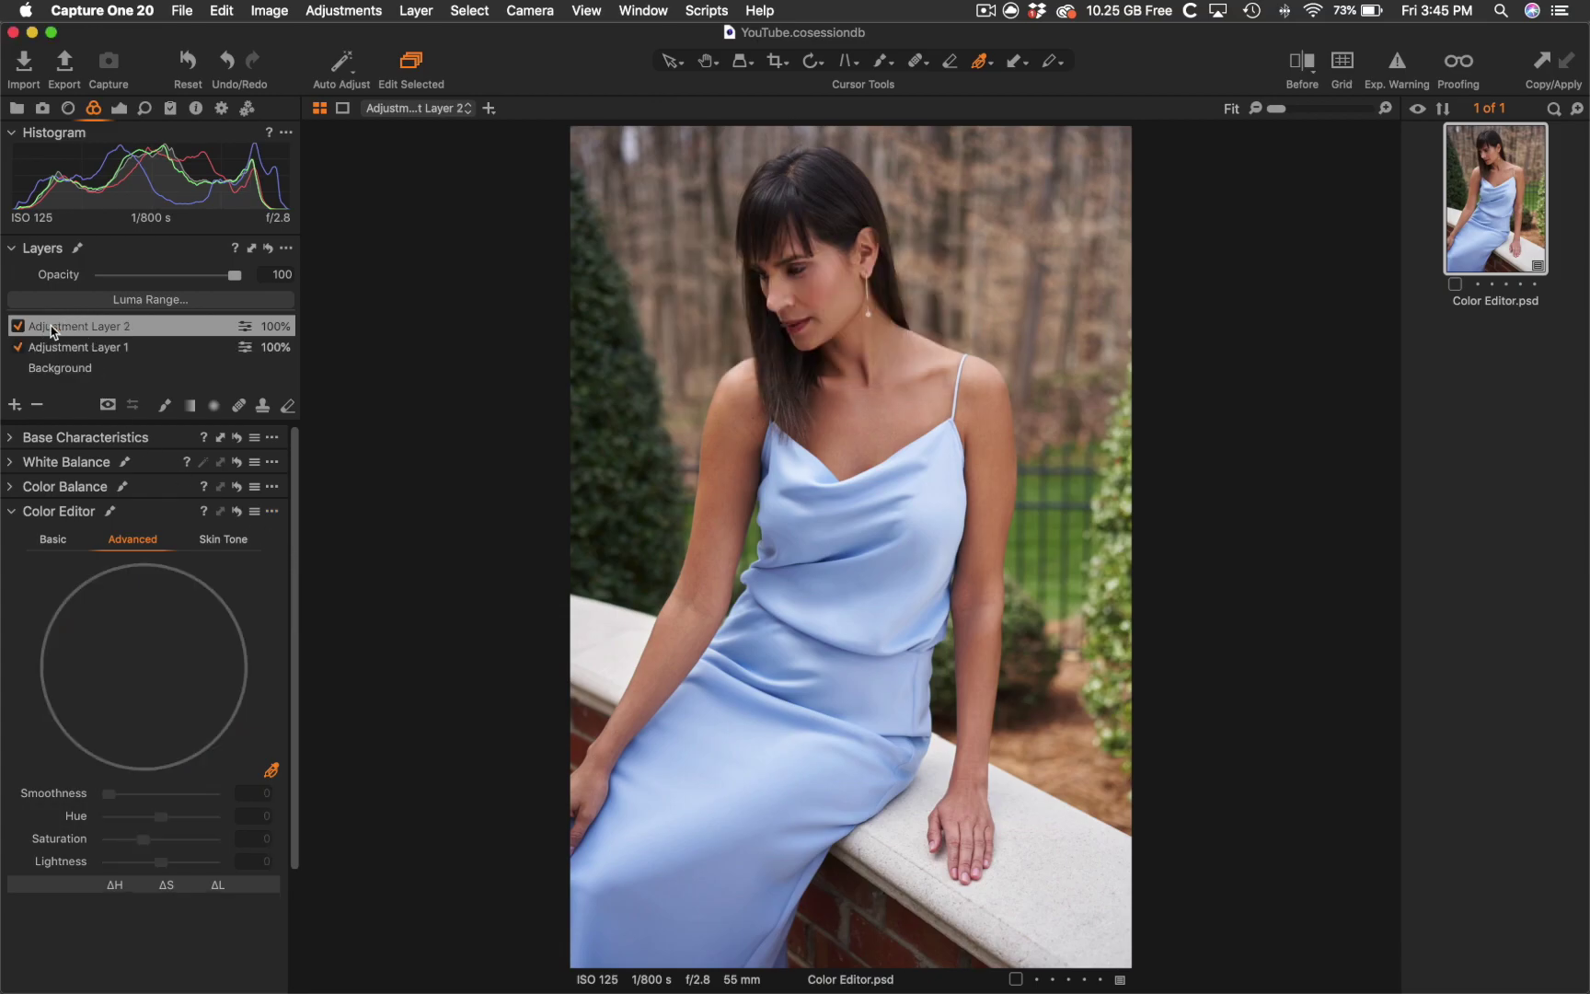
Try an exposure of -0.58 and a contrast of 12 on the dress layer and reset its Exposure settings
click(118, 110)
drag(159, 692, 176, 714)
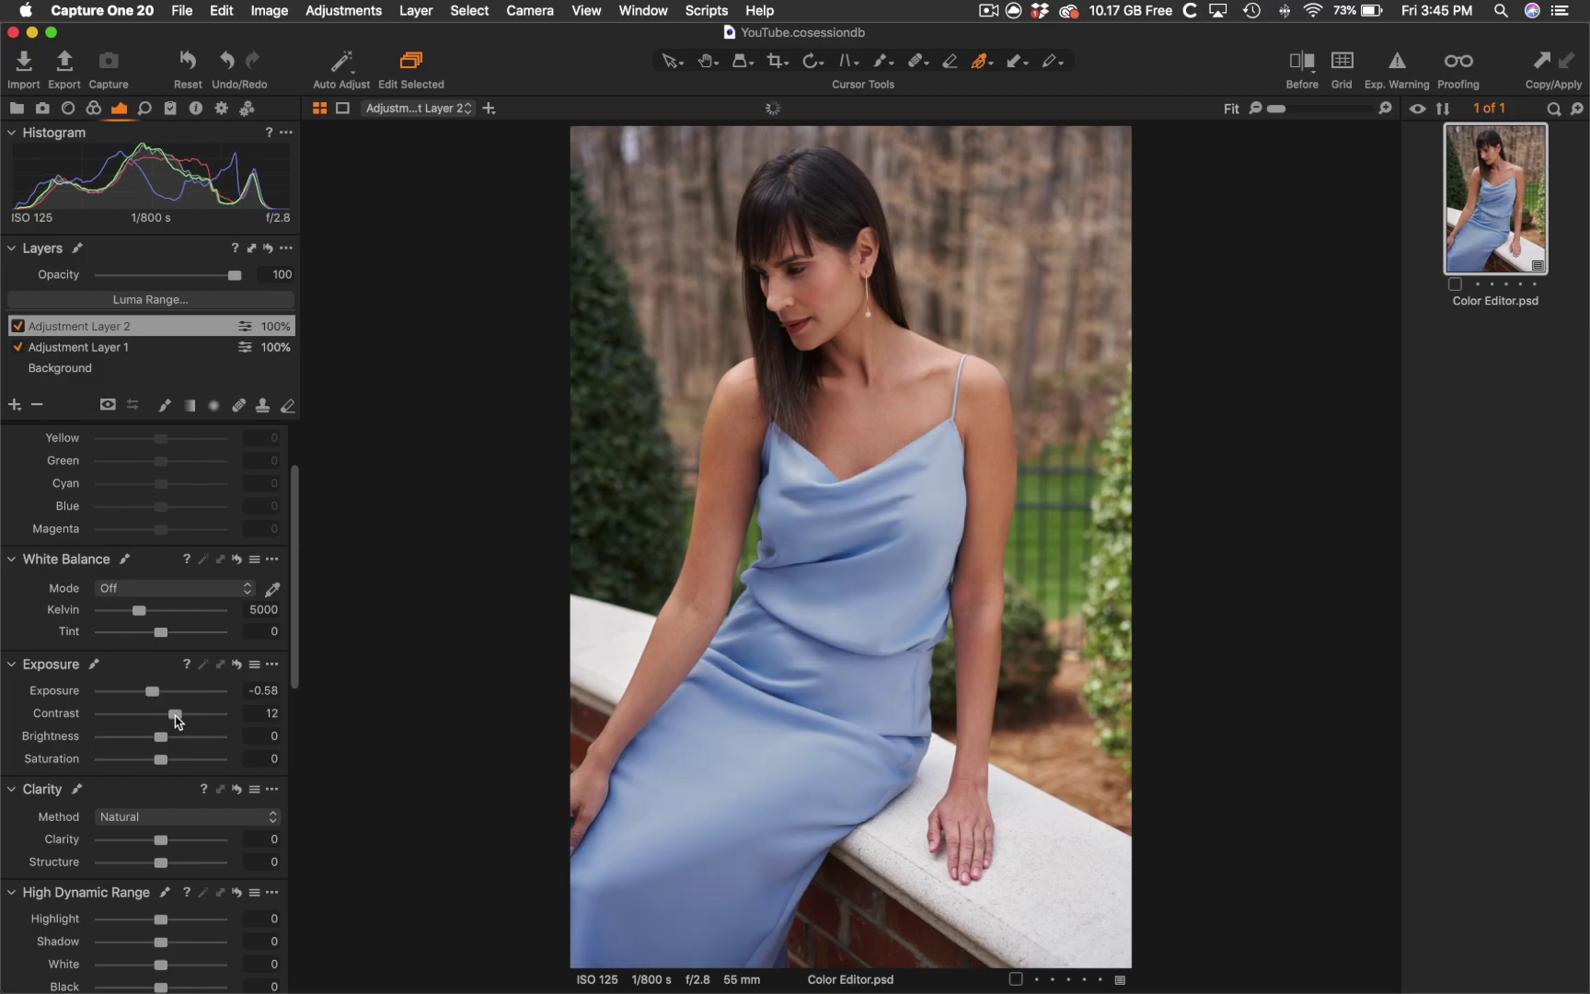
click(237, 664)
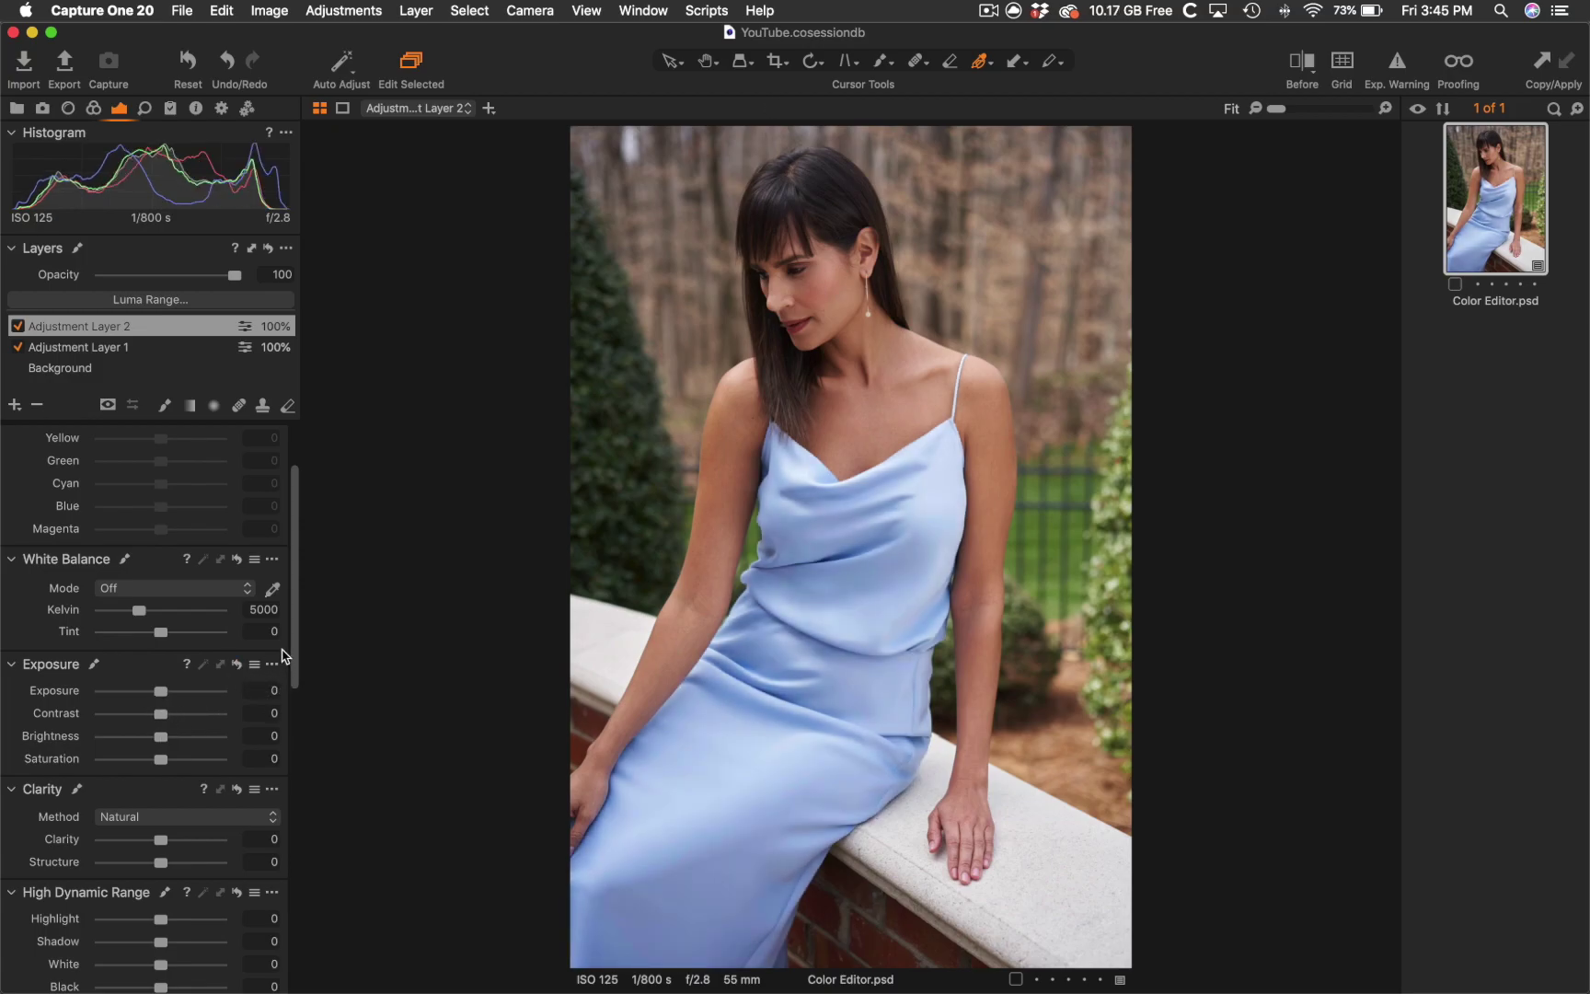
Recolor the dress with channel curves on its layer, pulling the red midtones down and raising the green midtones slightly
drag(294, 653, 281, 835)
click(258, 672)
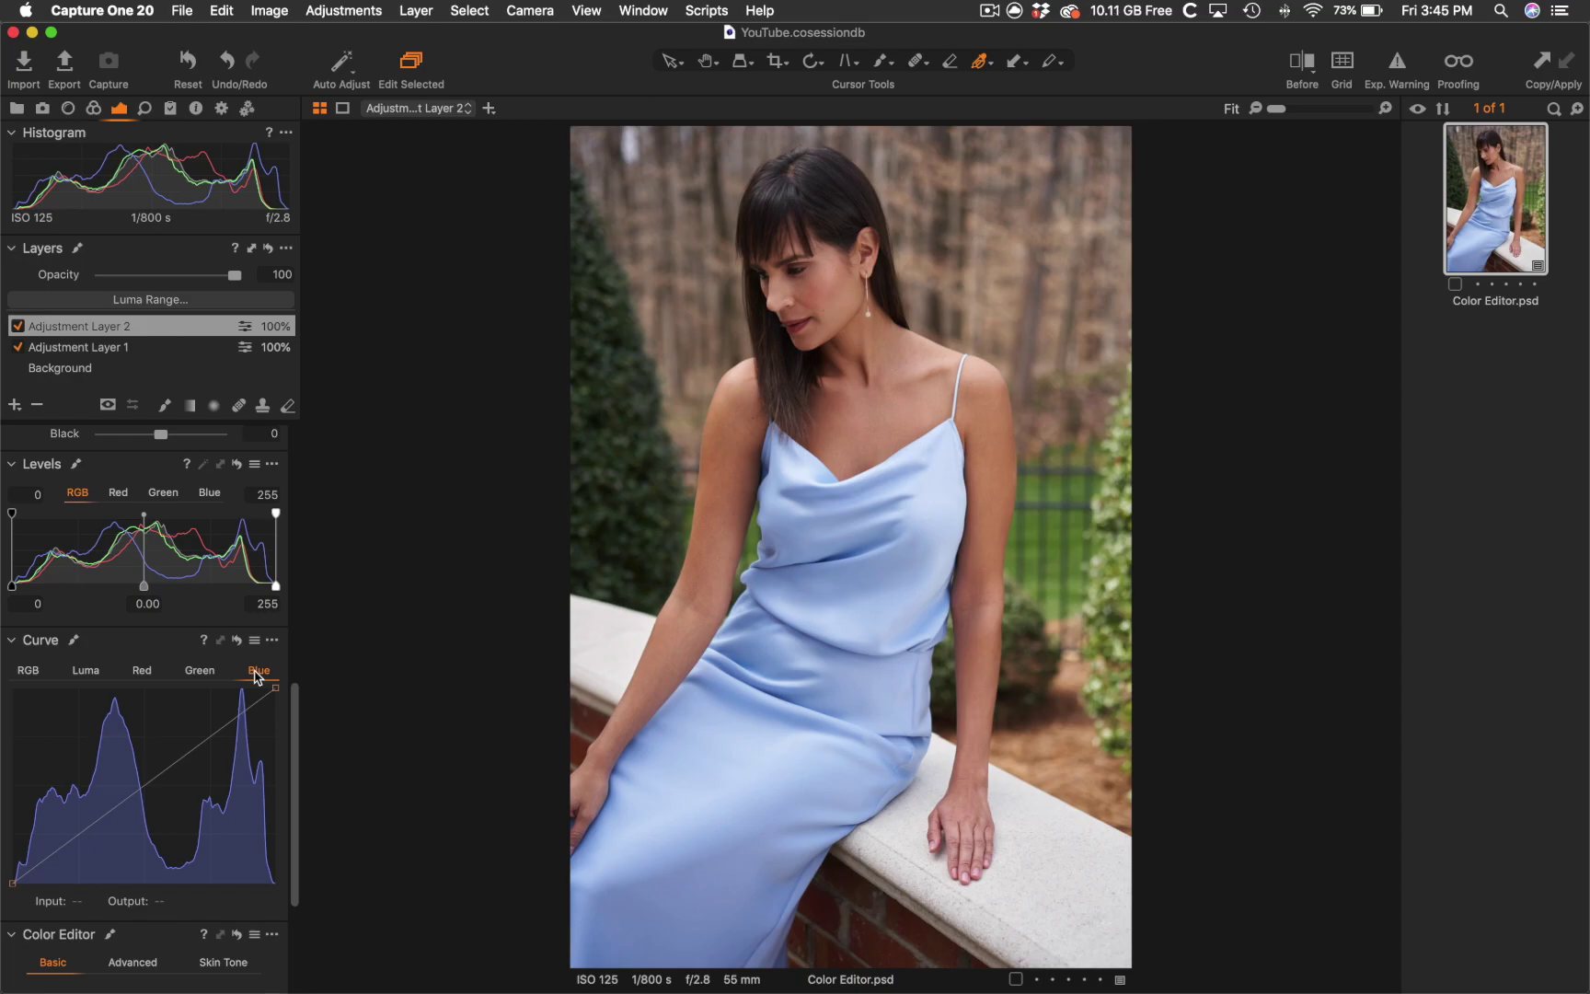
click(150, 672)
mouse_move(136, 792)
mouse_down()
mouse_move(138, 815)
mouse_move(127, 781)
mouse_move(134, 819)
mouse_up()
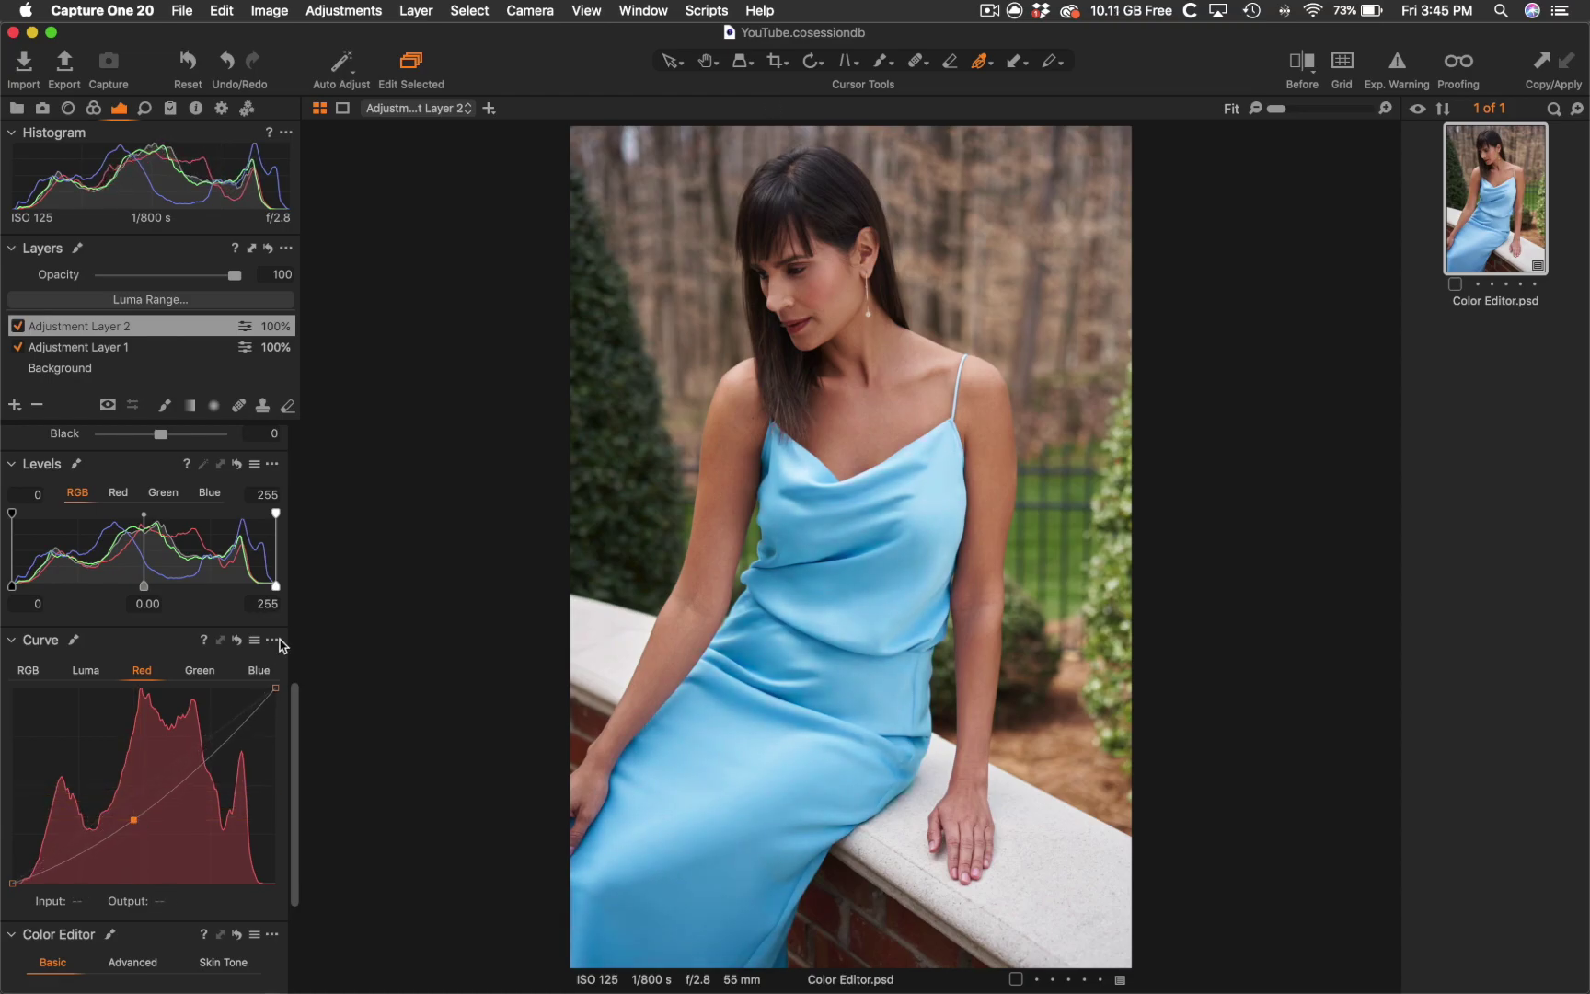
click(200, 670)
drag(154, 783, 150, 772)
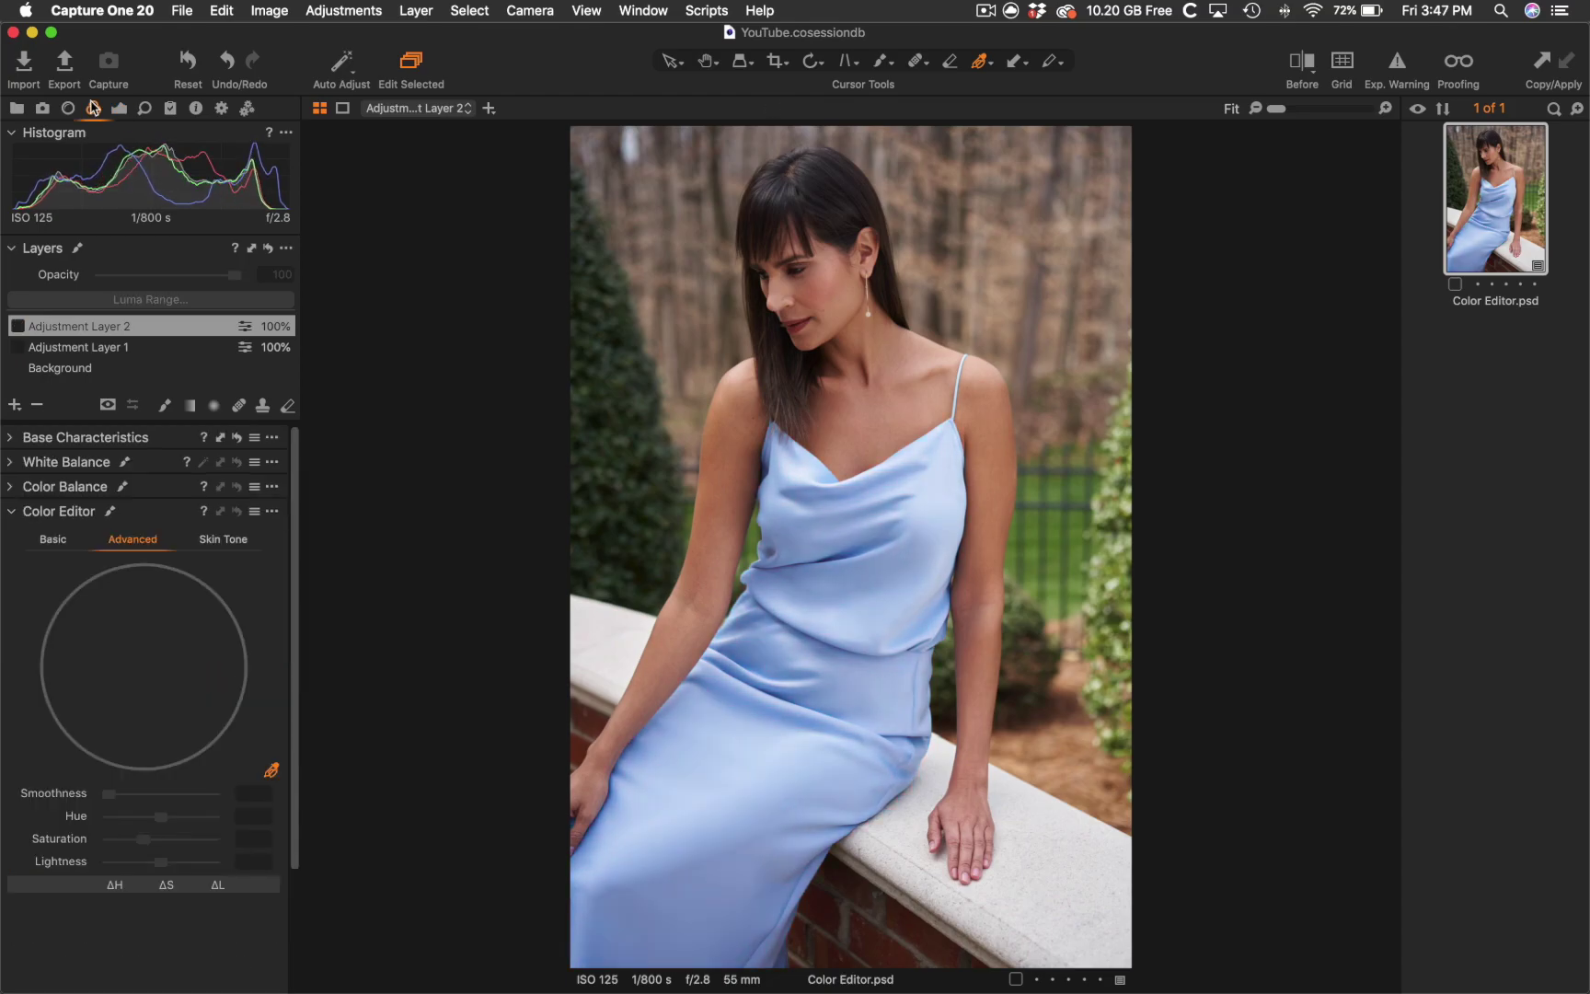